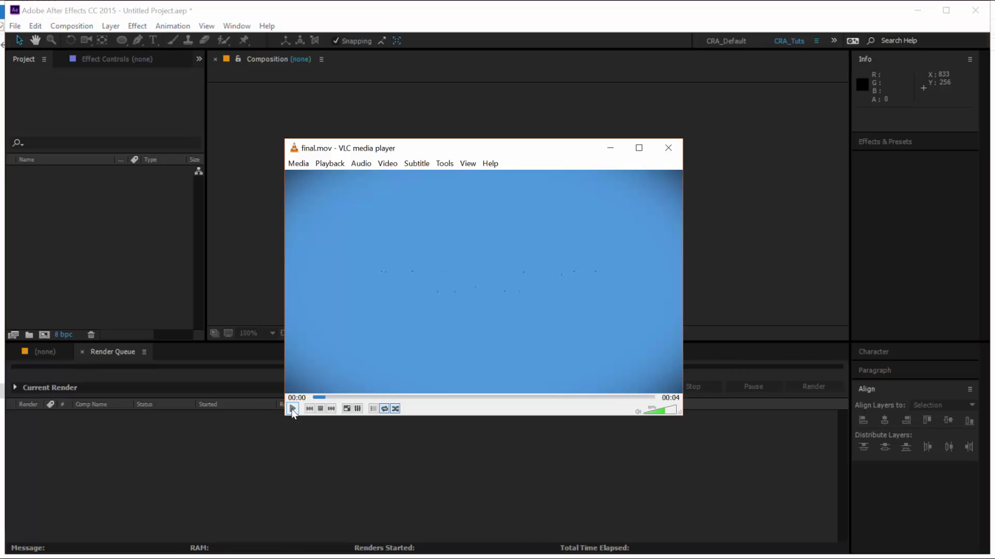
# Play final.mov in VLC to preview the outlined UPSKILL VIDEOS title on blue.
pyautogui.click(292, 408)
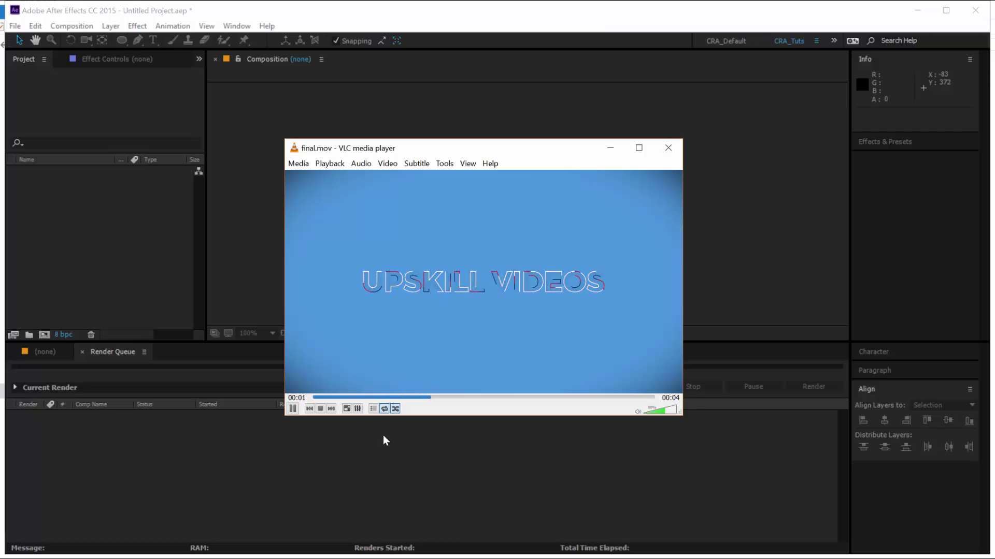
pyautogui.click(275, 456)
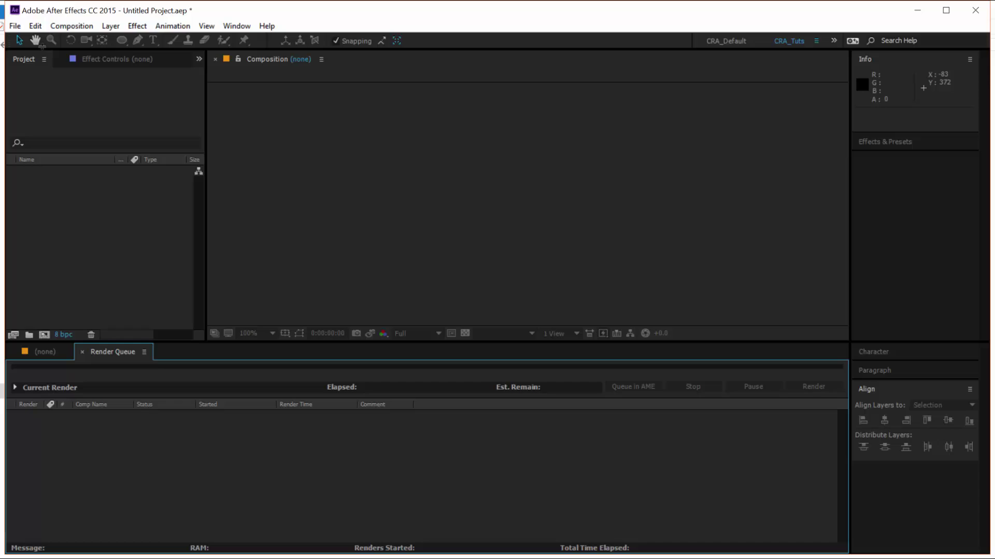
pyautogui.click(69, 26)
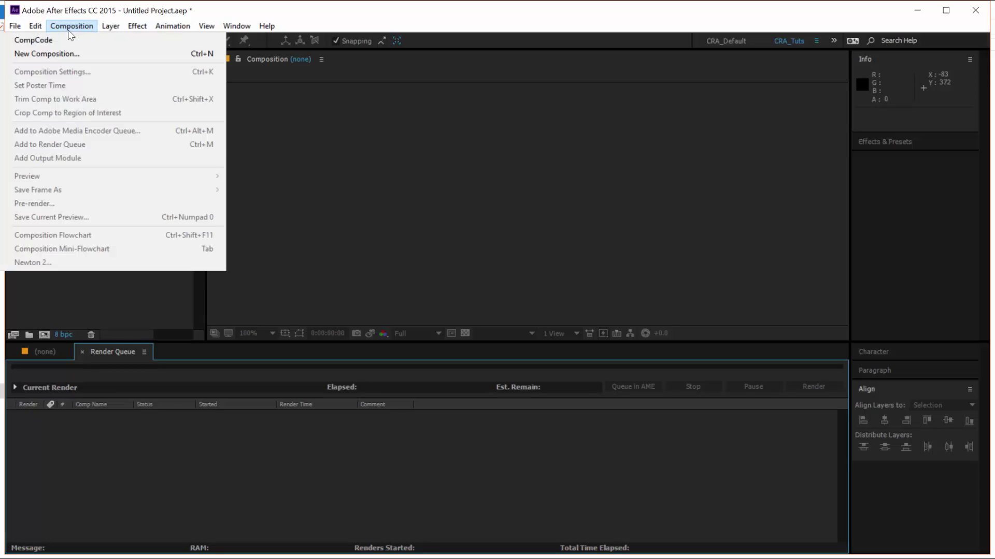
pyautogui.click(46, 56)
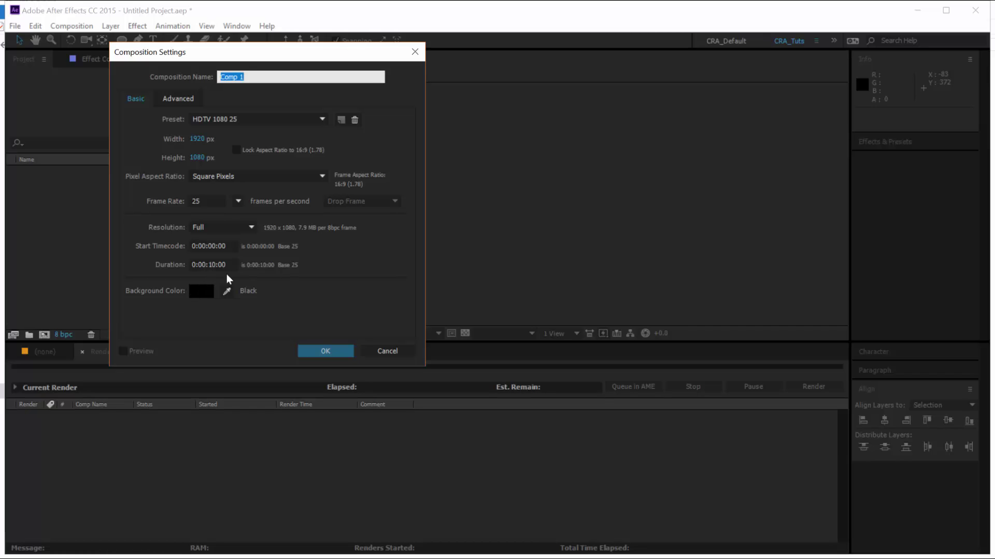
pyautogui.click(321, 352)
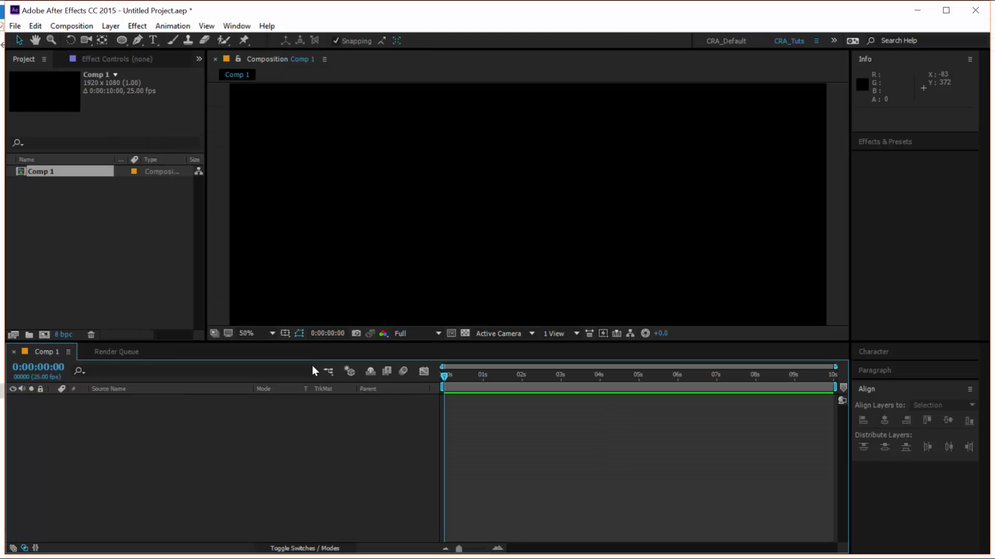
pyautogui.press(',')
pyautogui.press(',')
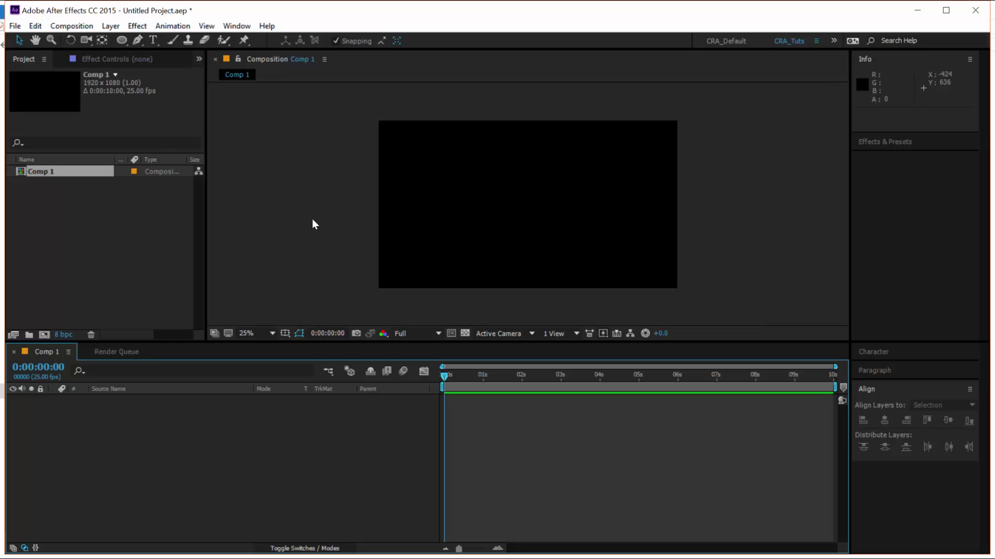
# Add a comp-sized solid coloured Medium Royal Blue.
pyautogui.click(109, 27)
pyautogui.moveTo(98, 42)
pyautogui.click(244, 54)
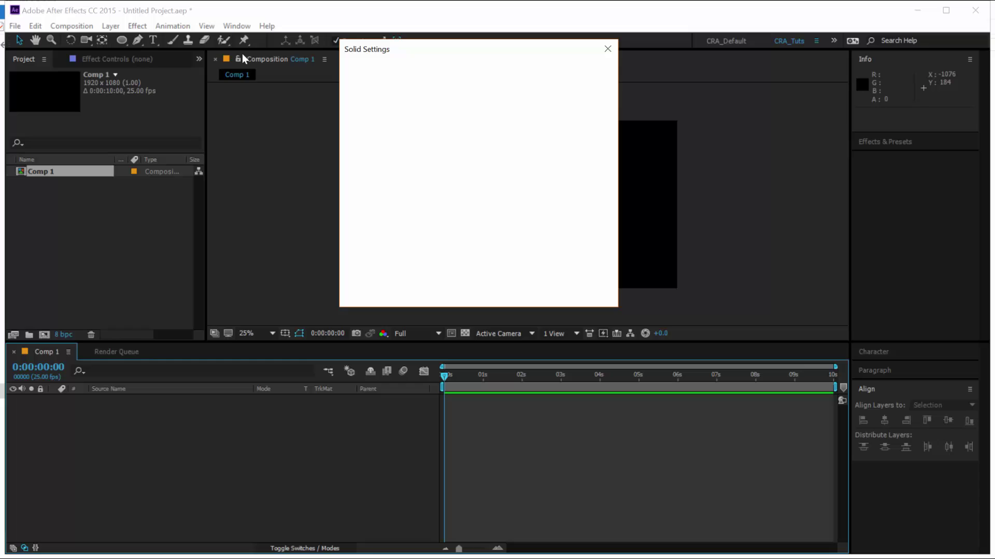
pyautogui.click(474, 257)
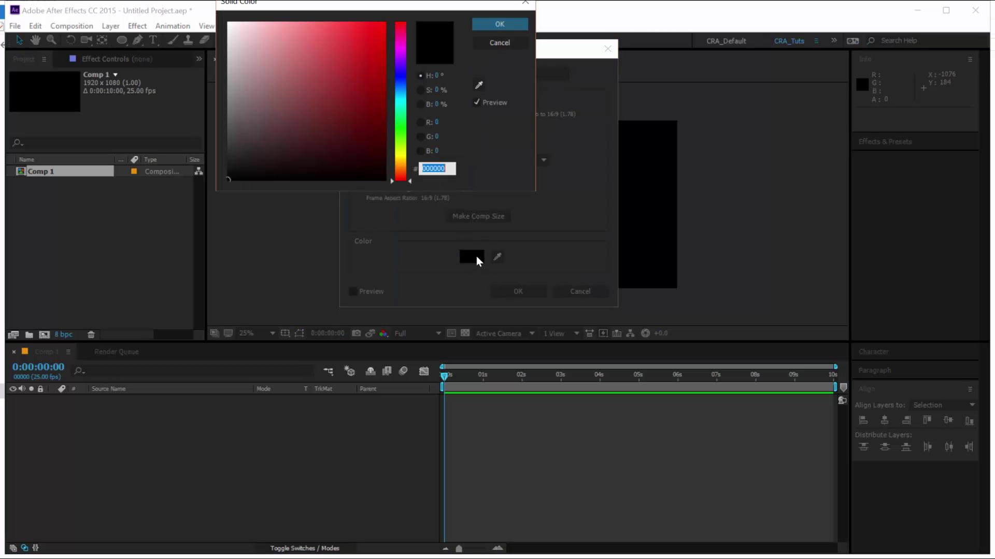
pyautogui.moveTo(403, 87); pyautogui.dragTo(401, 78)
pyautogui.moveTo(345, 63)
pyautogui.mouseDown()
pyautogui.moveTo(335, 32)
pyautogui.moveTo(326, 40)
pyautogui.mouseUp()
pyautogui.click(403, 85)
pyautogui.click(500, 24)
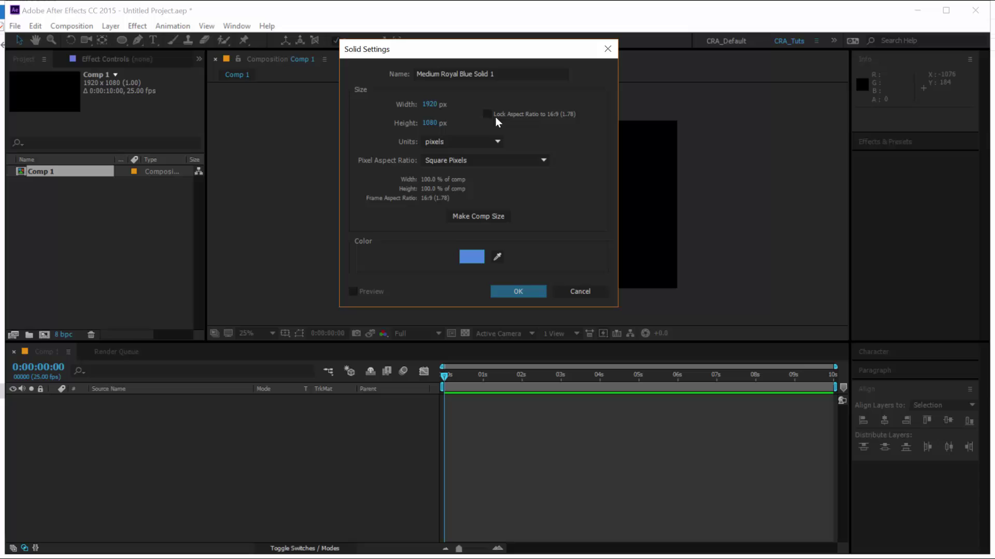
pyautogui.click(518, 291)
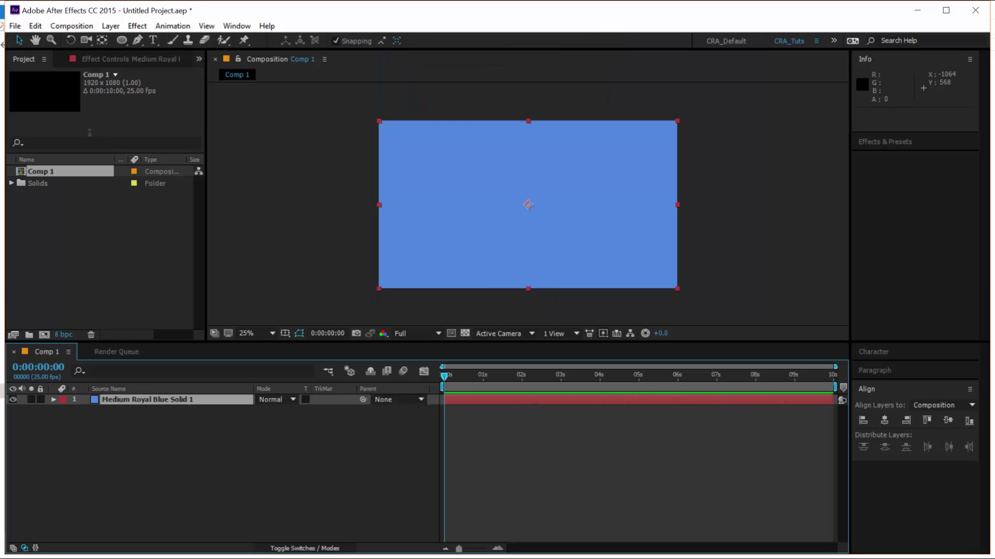
# Add a second comp-sized solid in black (000000) above the blue one.
pyautogui.click(111, 25)
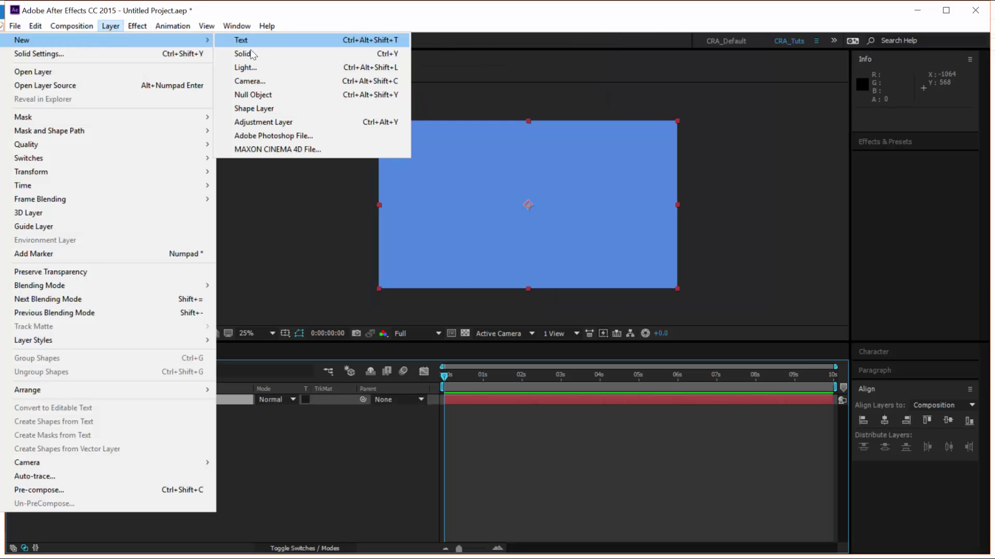
pyautogui.hotkey('ctrl', 'shift', 'y')
pyautogui.click(472, 257)
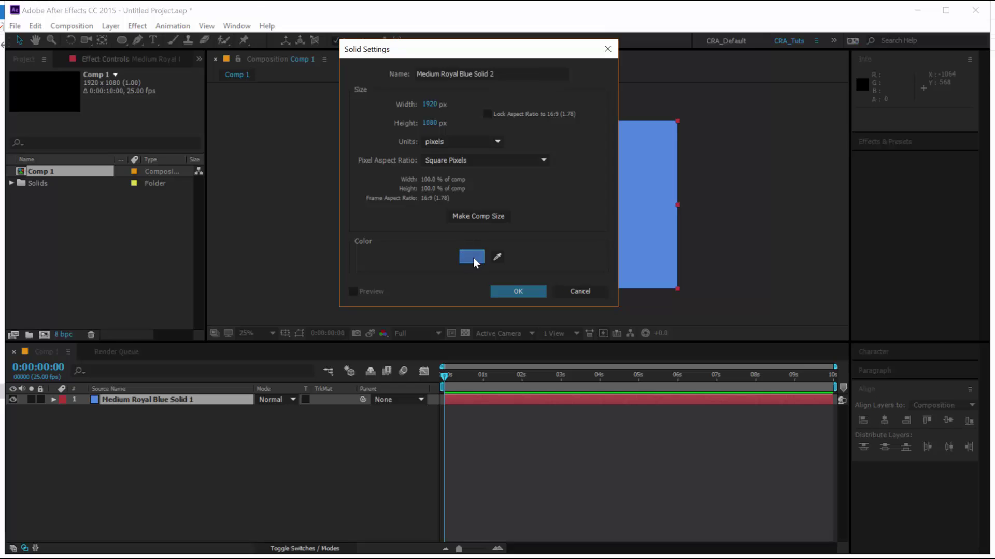
pyautogui.write('000000')
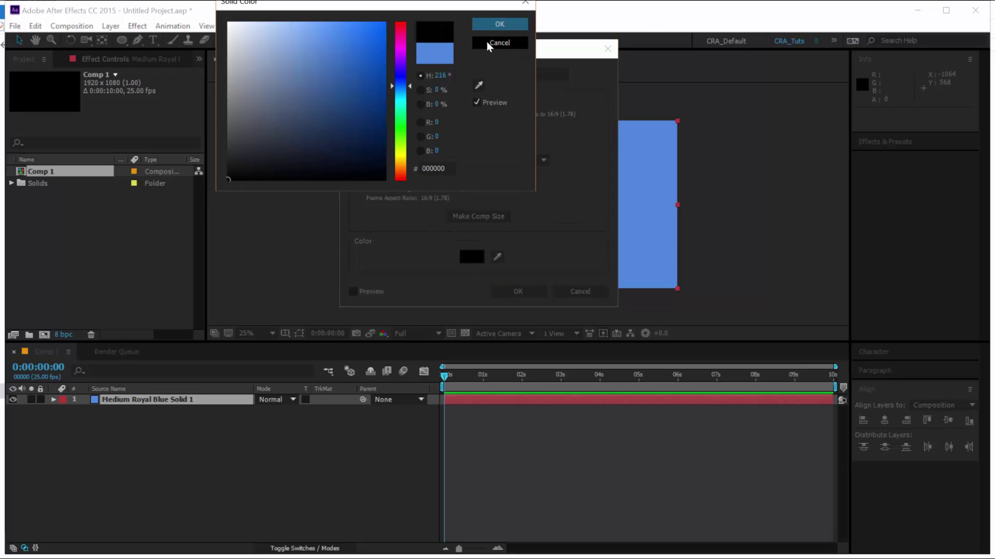
pyautogui.click(499, 26)
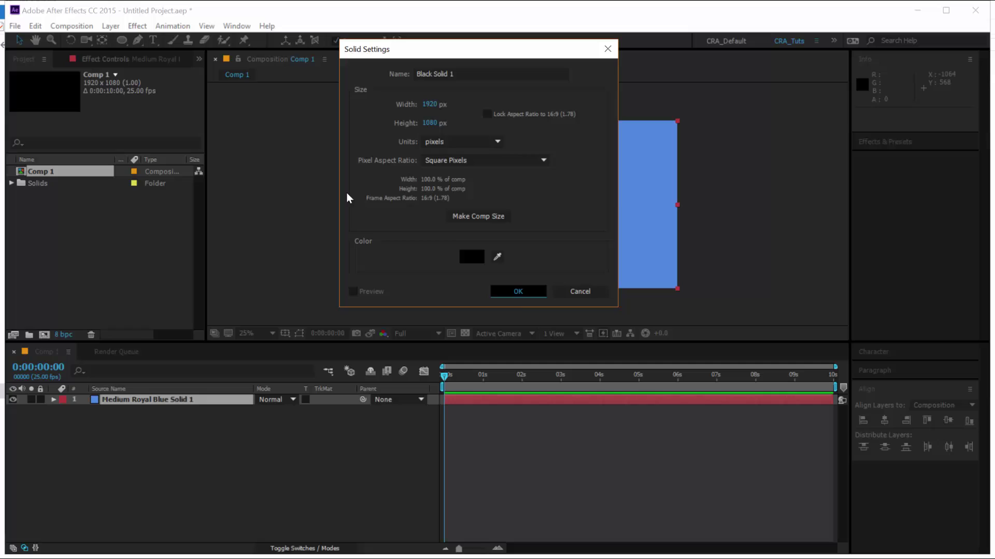
pyautogui.click(522, 291)
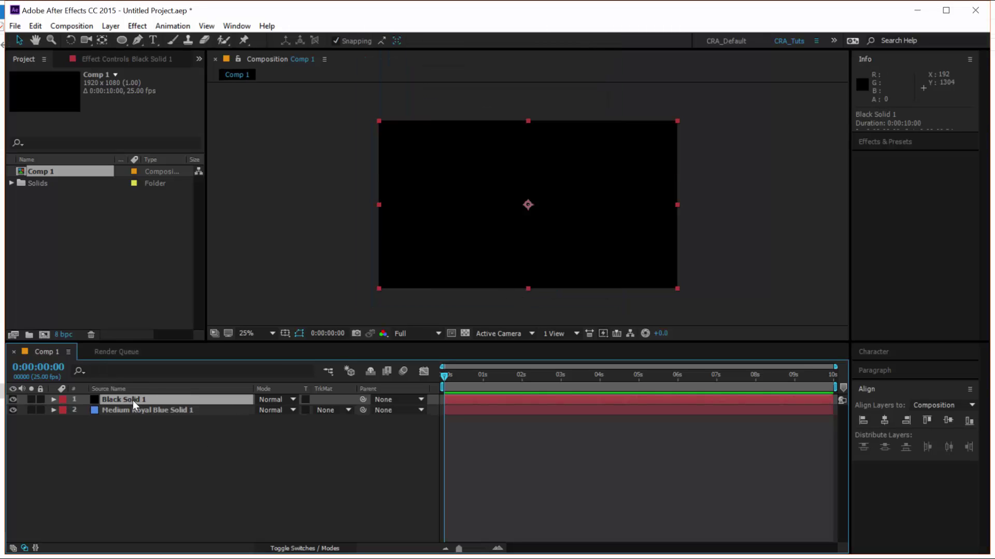
# Add an ellipse mask filling Black Solid 1 with the Ellipse tool.
pyautogui.click(122, 41)
pyautogui.click(121, 41)
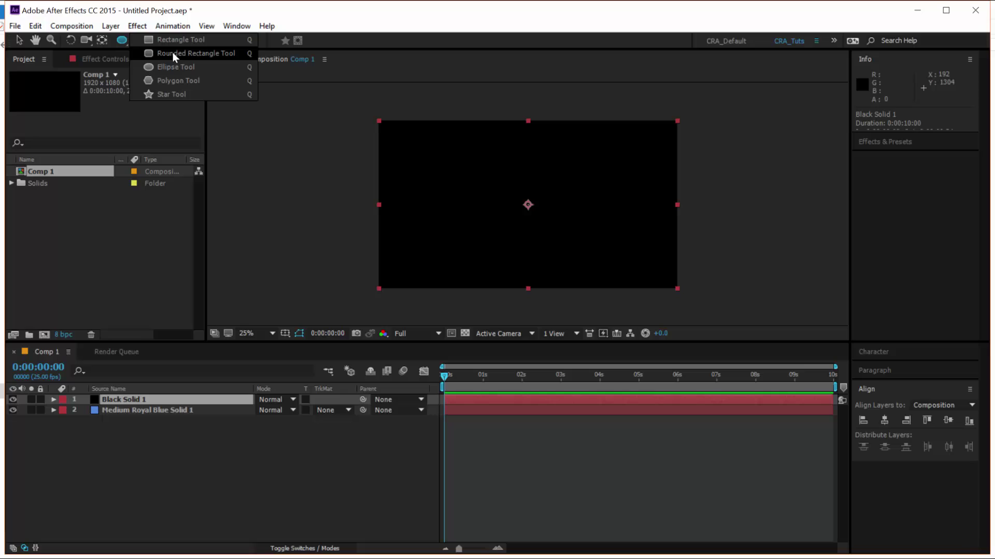
pyautogui.click(179, 68)
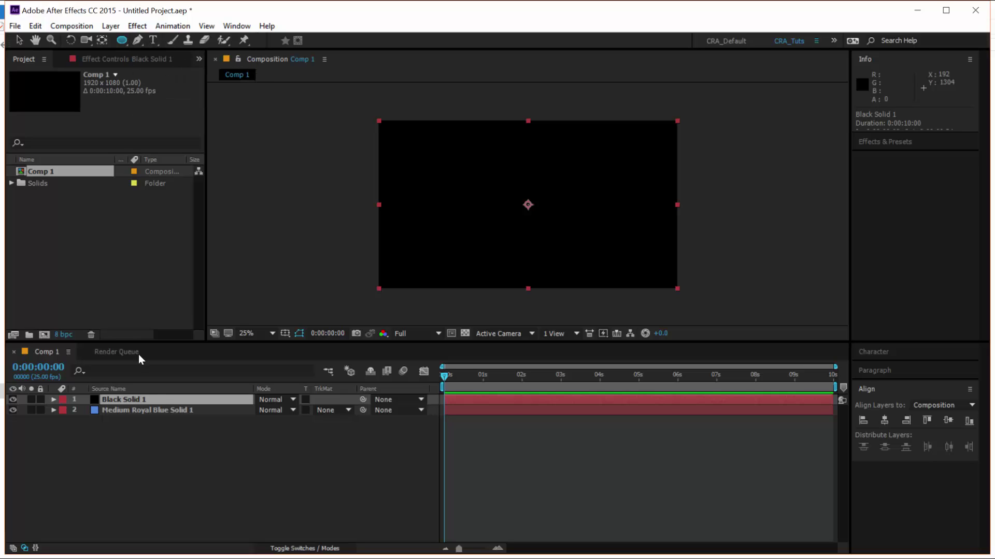
pyautogui.doubleClick(123, 41)
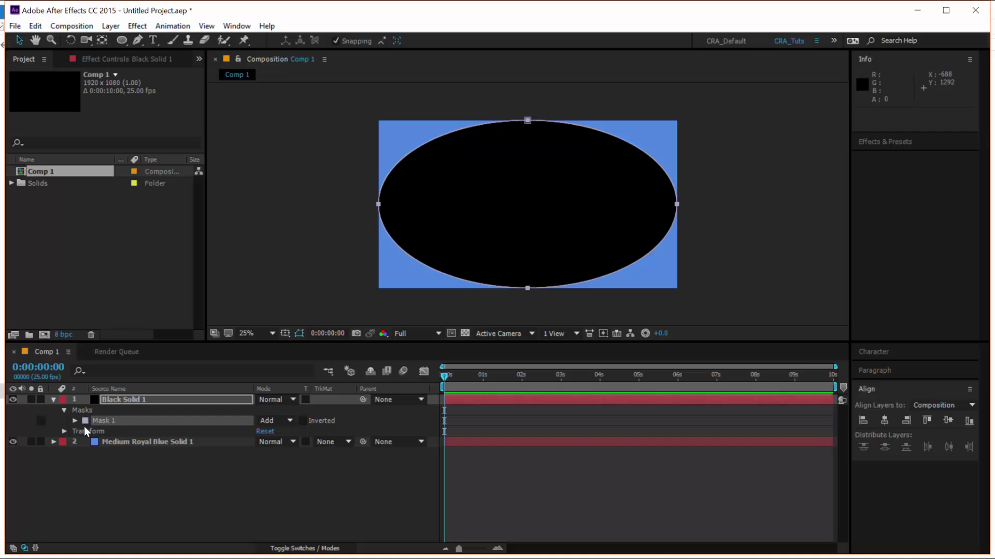
# Invert the mask and set Mask Feather 350 and Mask Expansion 300.
pyautogui.click(302, 420)
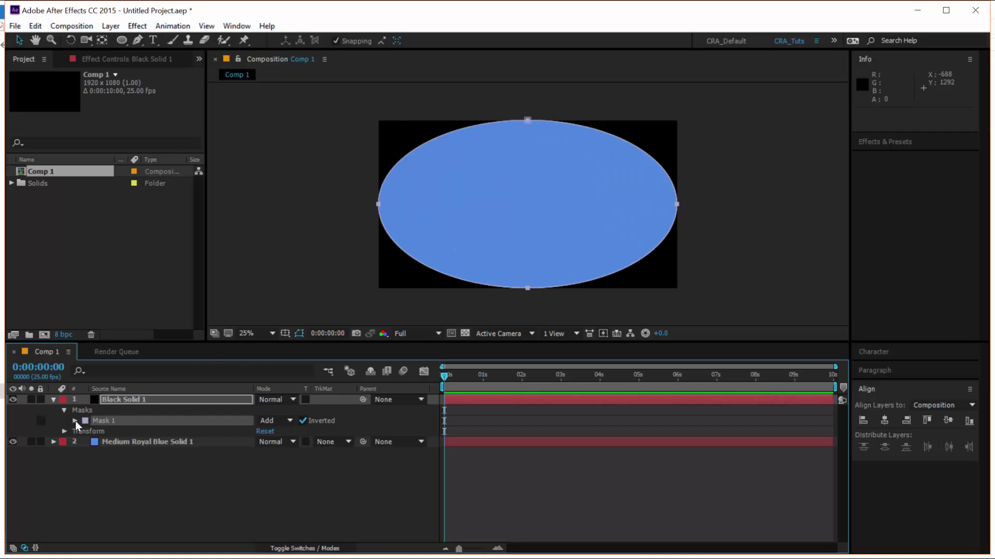
pyautogui.click(75, 421)
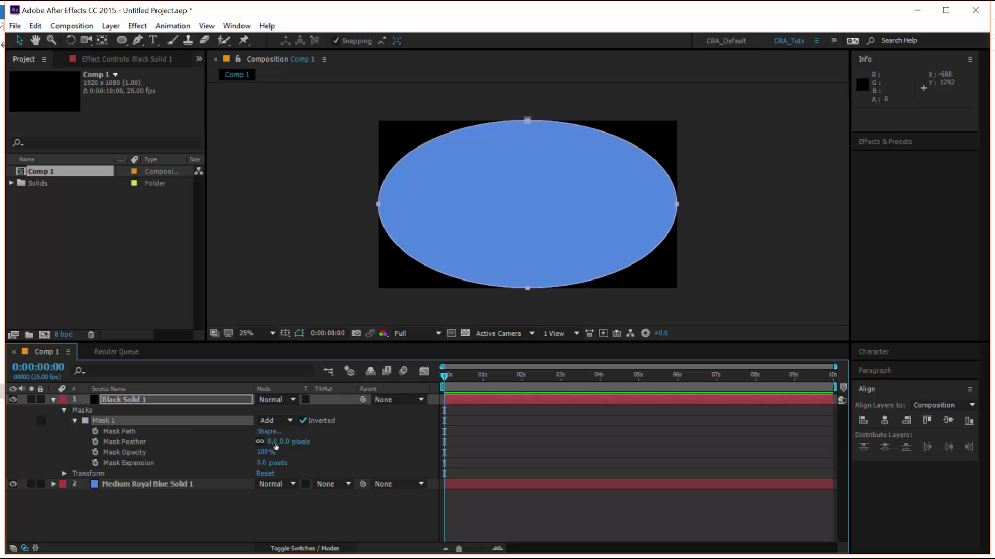
pyautogui.click(272, 442)
pyautogui.write('3500')
pyautogui.press('Return')
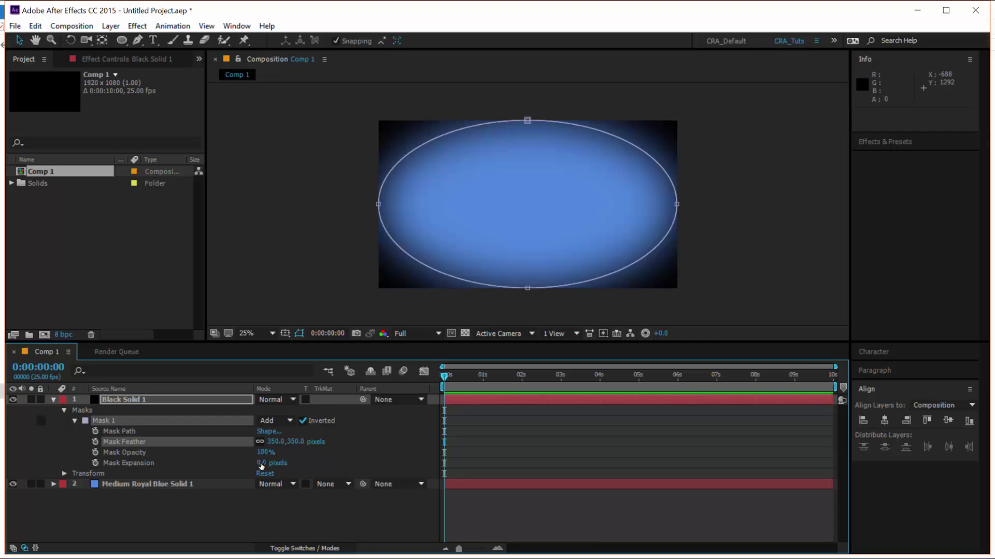
pyautogui.click(261, 463)
pyautogui.write('300')
pyautogui.press('Return')
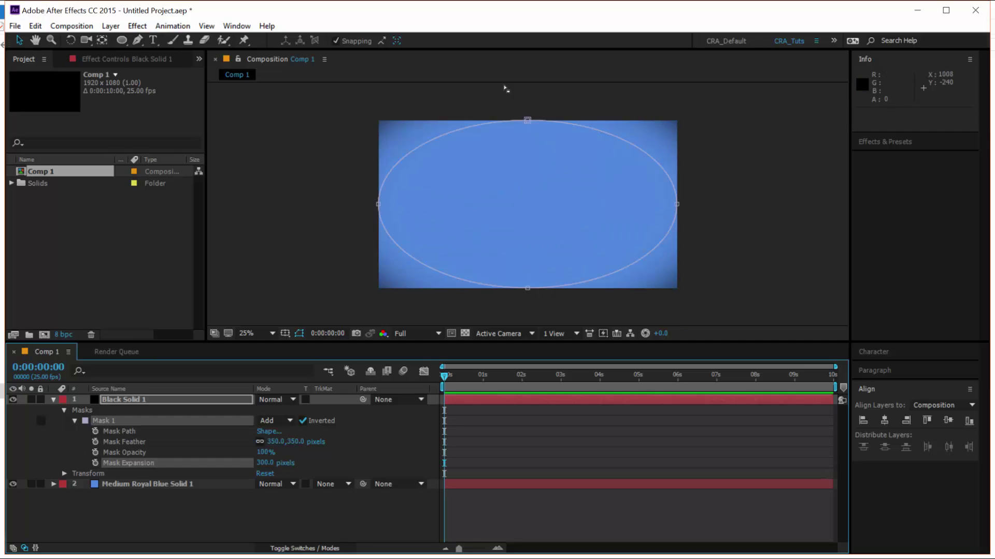
pyautogui.click(53, 400)
# Pre-compose both solid layers into a composition named BG.
pyautogui.keyDown('shift'); pyautogui.click(140, 411); pyautogui.keyUp('shift')
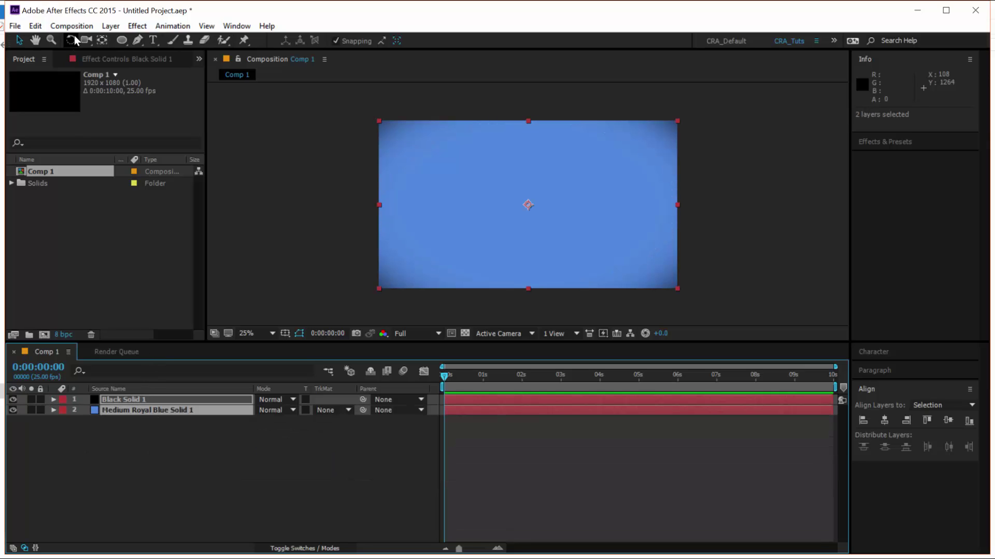
pyautogui.click(110, 25)
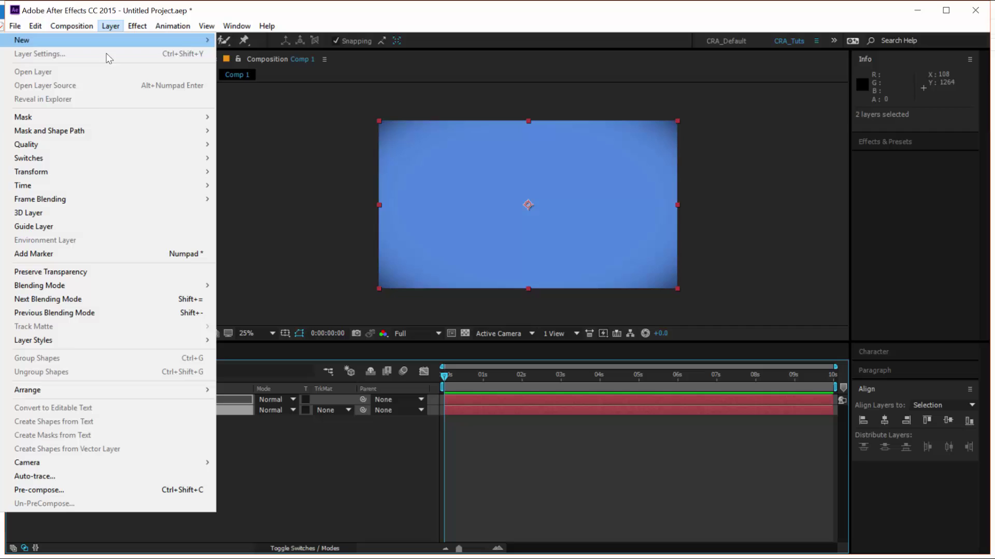
pyautogui.click(54, 491)
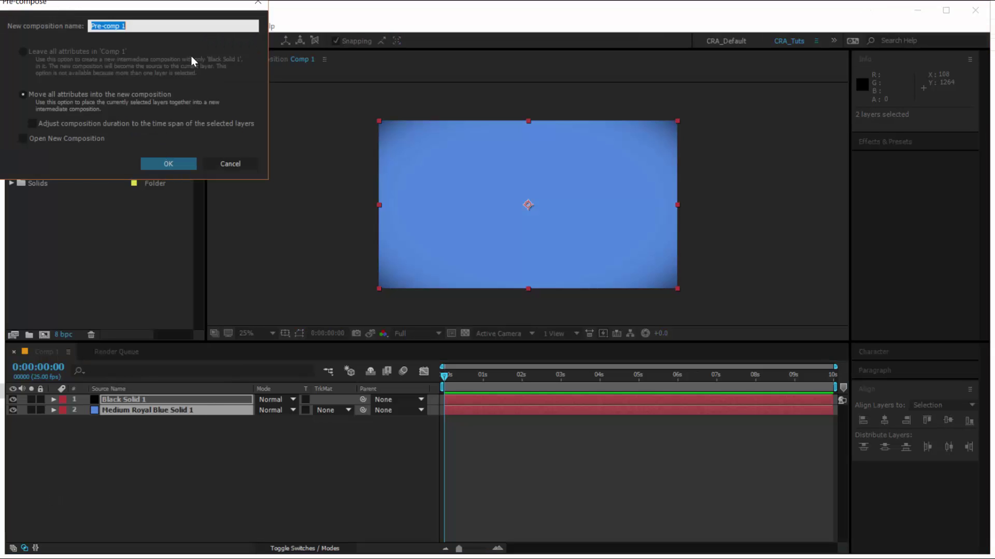
pyautogui.write('BG')
pyautogui.click(167, 164)
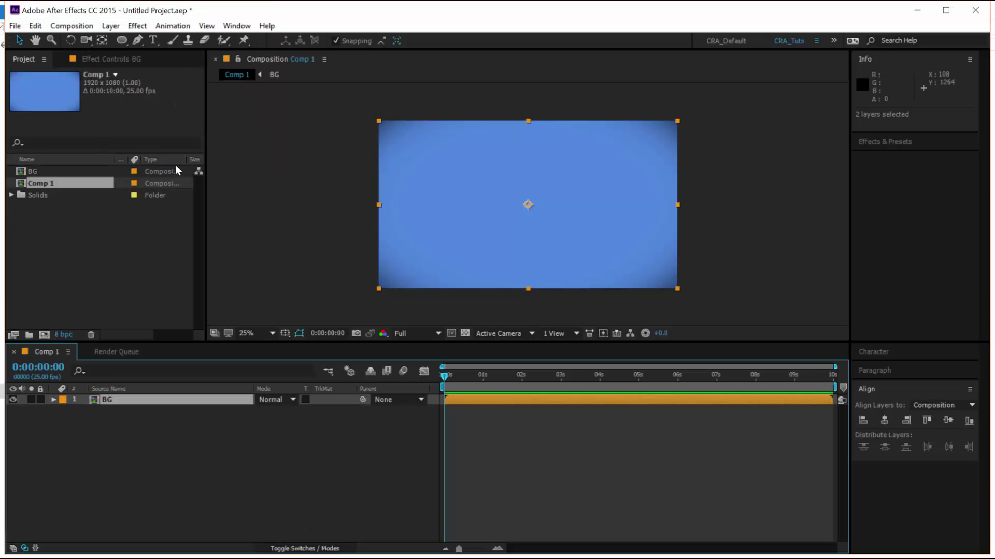
# Create a text layer reading UPSKILL VIDEOS in the composition.
pyautogui.click(153, 41)
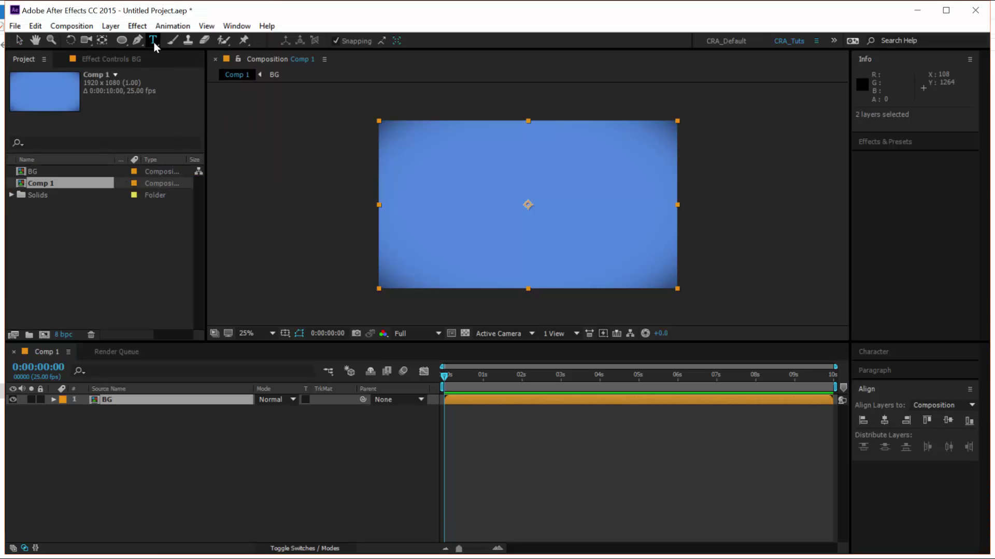
pyautogui.click(464, 207)
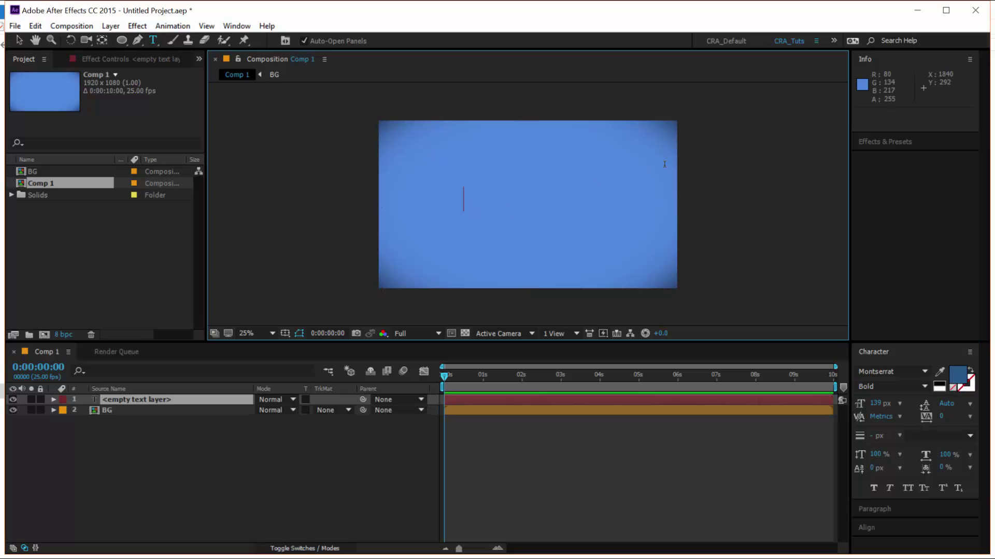
pyautogui.write('UPSKI')
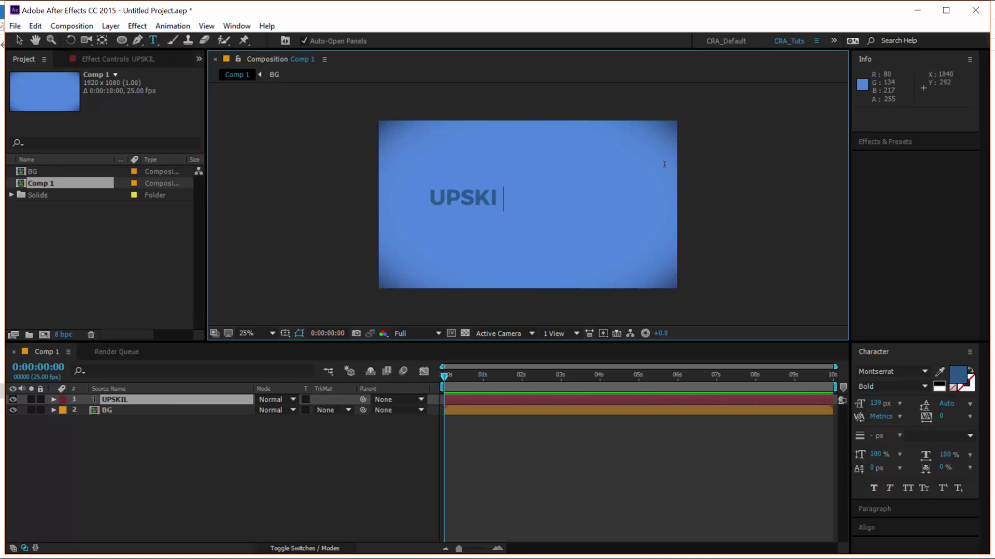
pyautogui.write('LL VIDEOS')
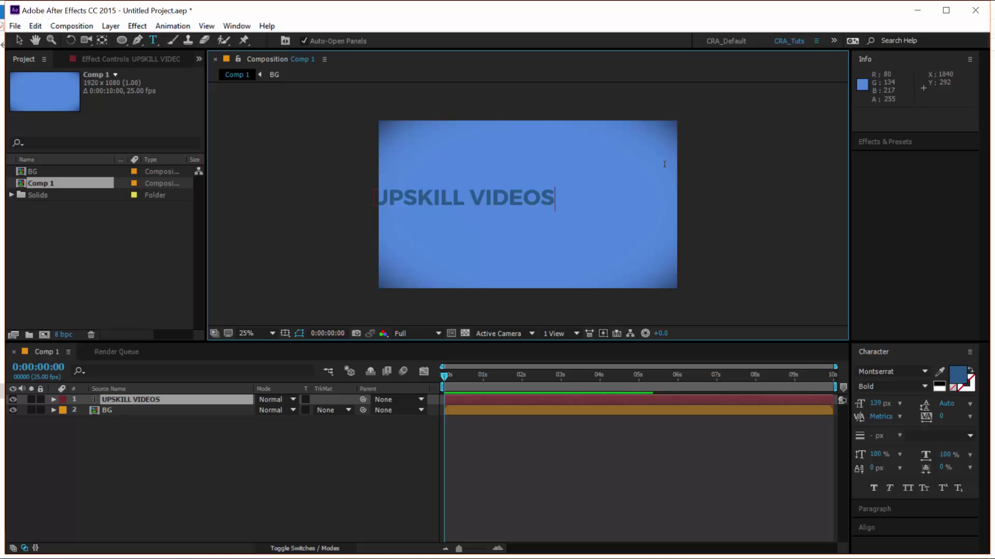
pyautogui.click(19, 40)
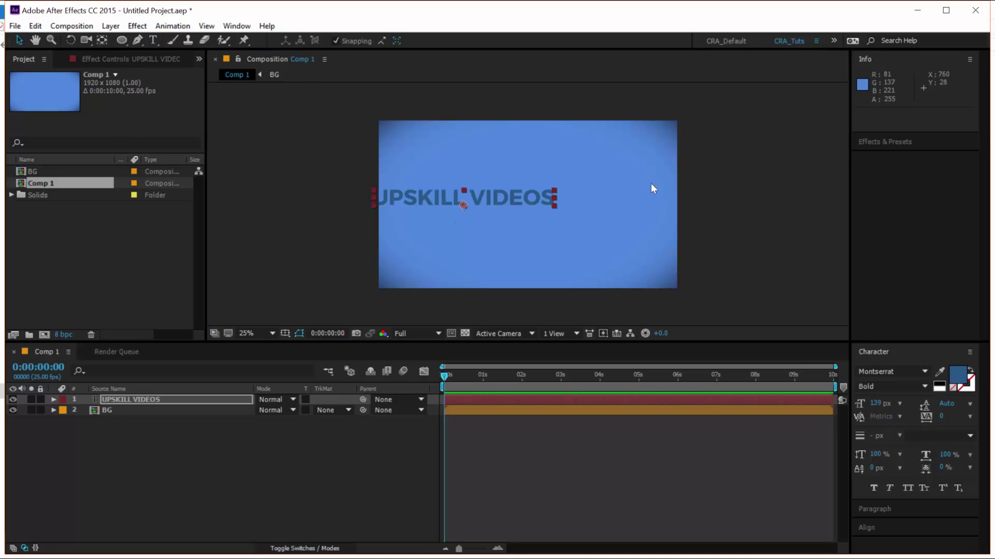
# Centre the text layer horizontally and vertically using the Align panel.
pyautogui.click(868, 528)
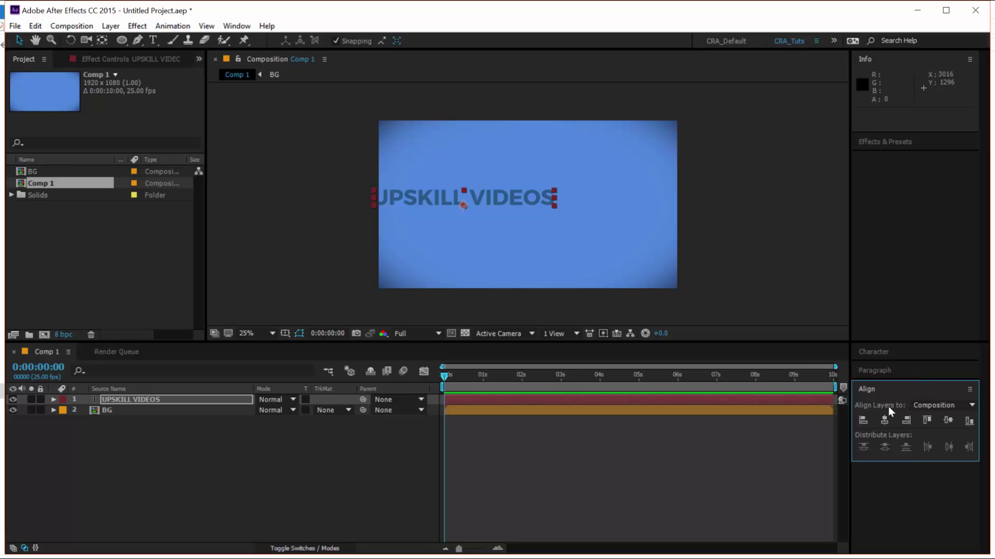
pyautogui.click(237, 25)
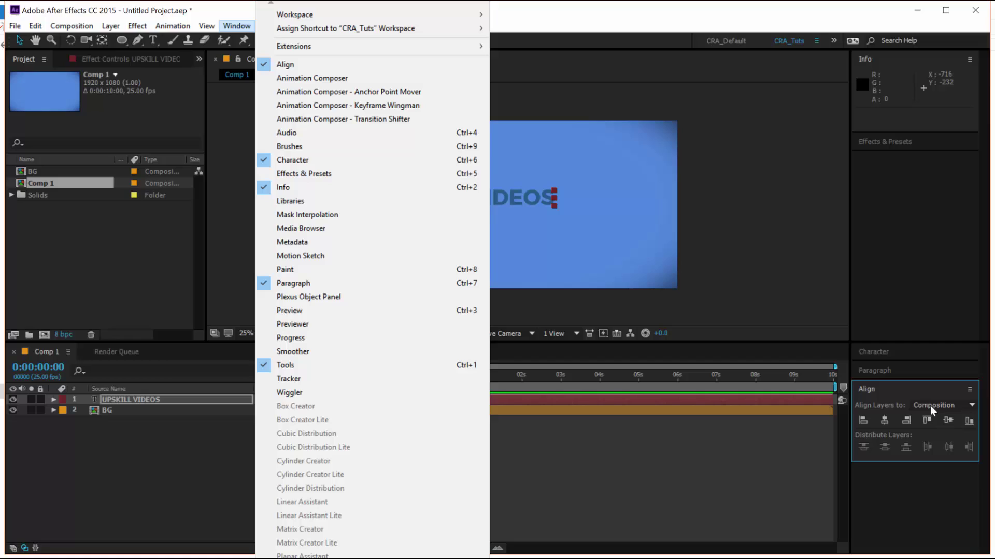
pyautogui.click(942, 505)
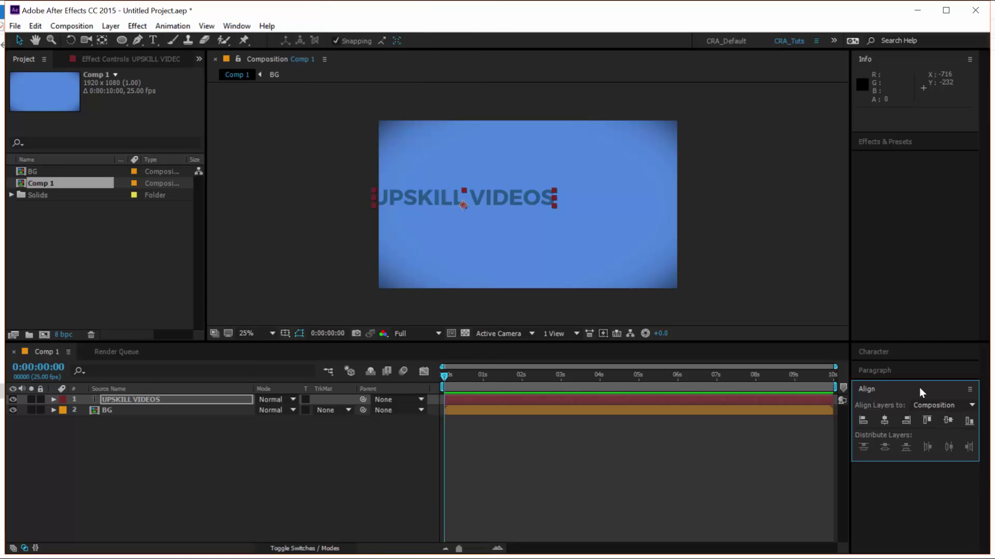
pyautogui.click(885, 420)
pyautogui.click(949, 421)
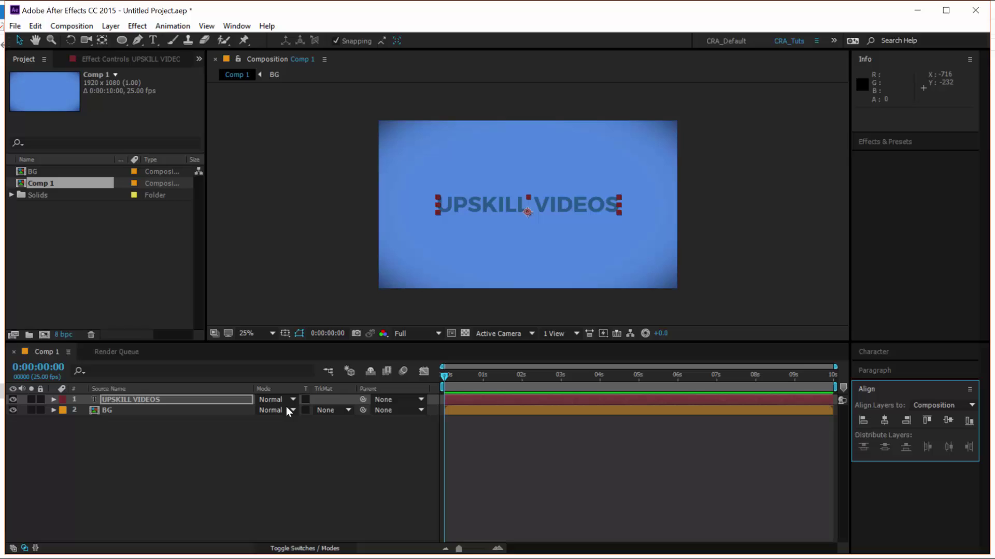
pyautogui.click(208, 461)
pyautogui.click(147, 400)
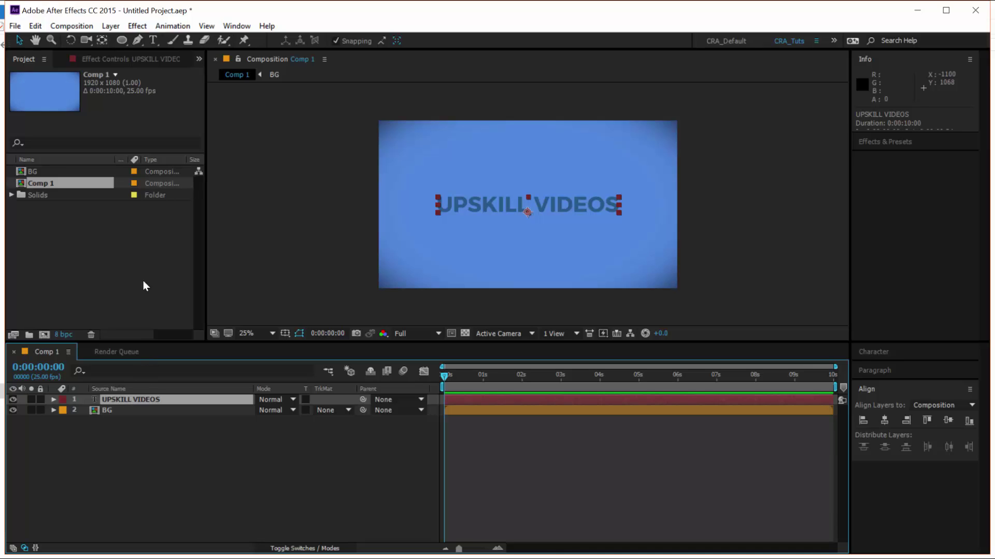
# Convert the UPSKILL VIDEOS text layer into an Outlines shape layer with Create Shapes from Text.
pyautogui.click(112, 27)
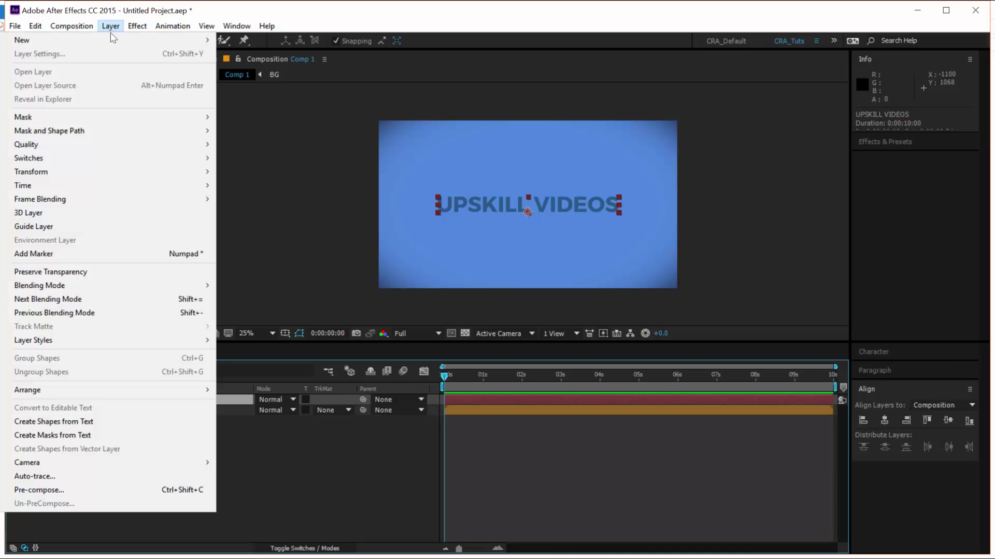
pyautogui.click(113, 422)
pyautogui.click(144, 411)
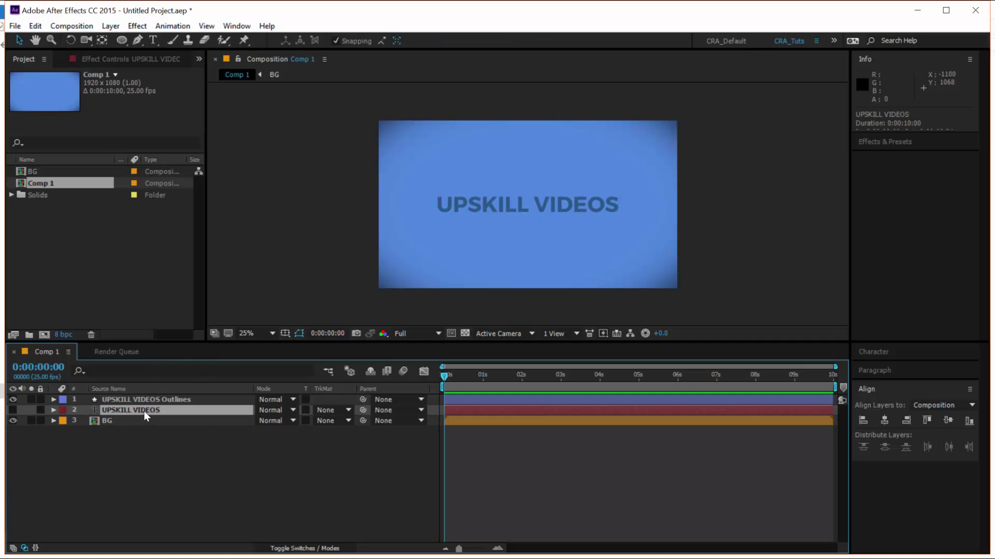
pyautogui.rightClick(144, 412)
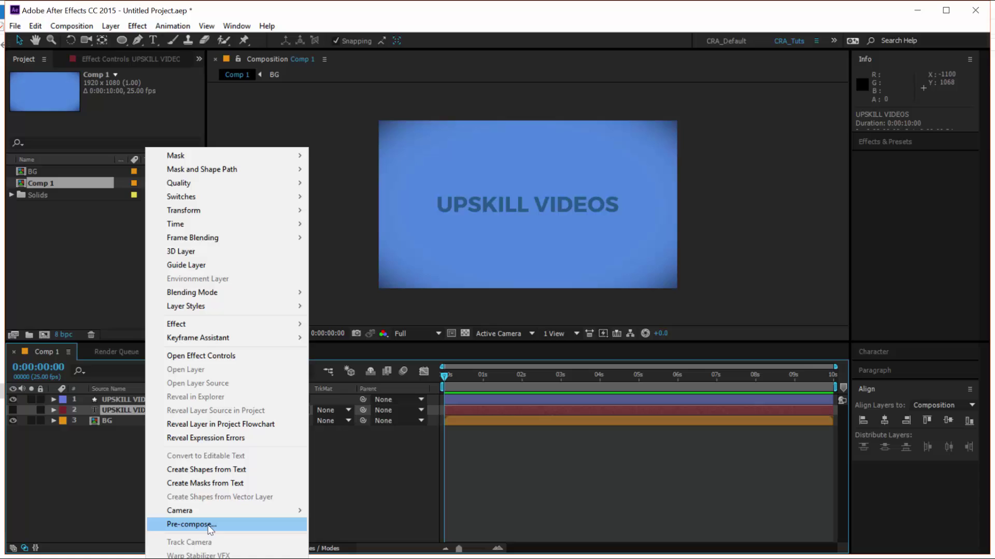
pyautogui.click(207, 471)
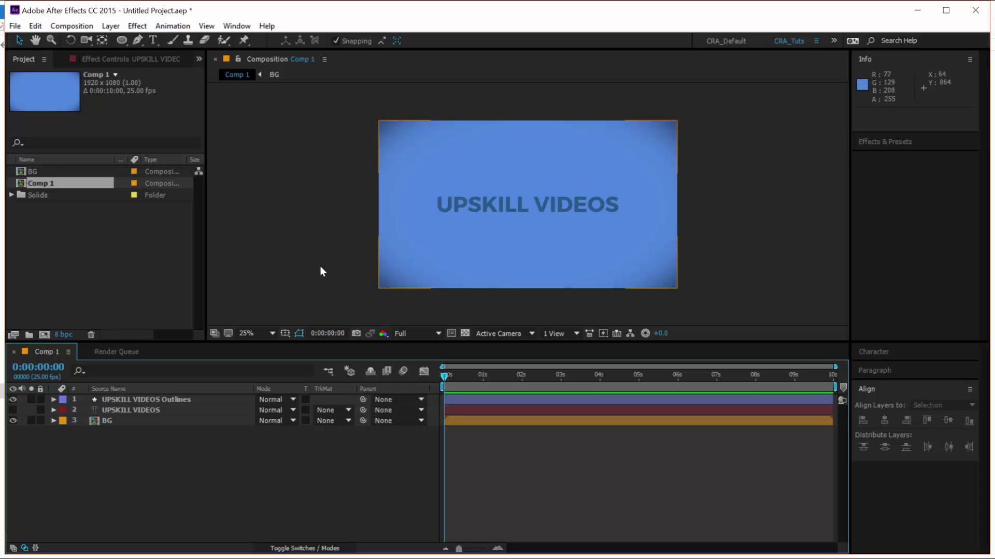
pyautogui.click(137, 410)
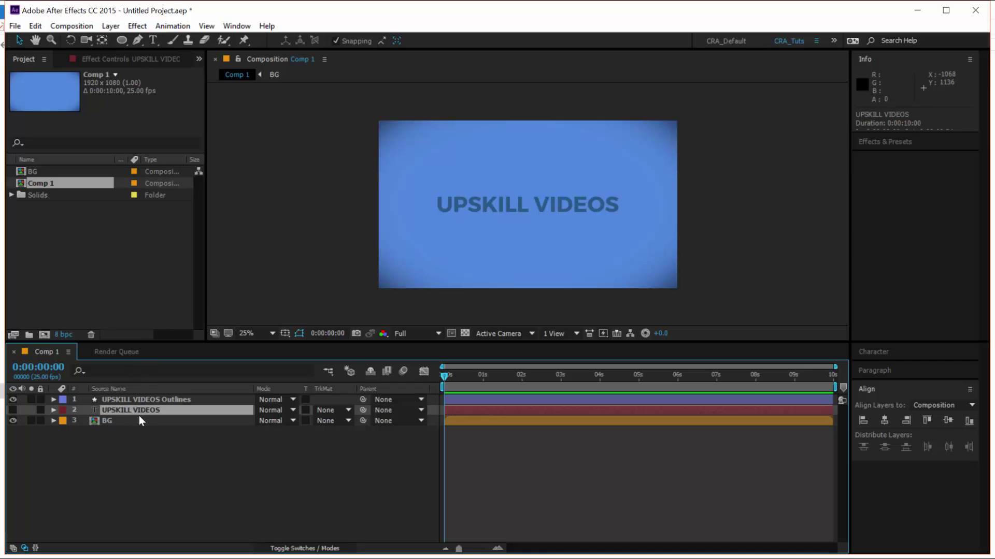
# Expand the UPSKILL VIDEOS Outlines layer to reveal its Contents.
pyautogui.click(145, 400)
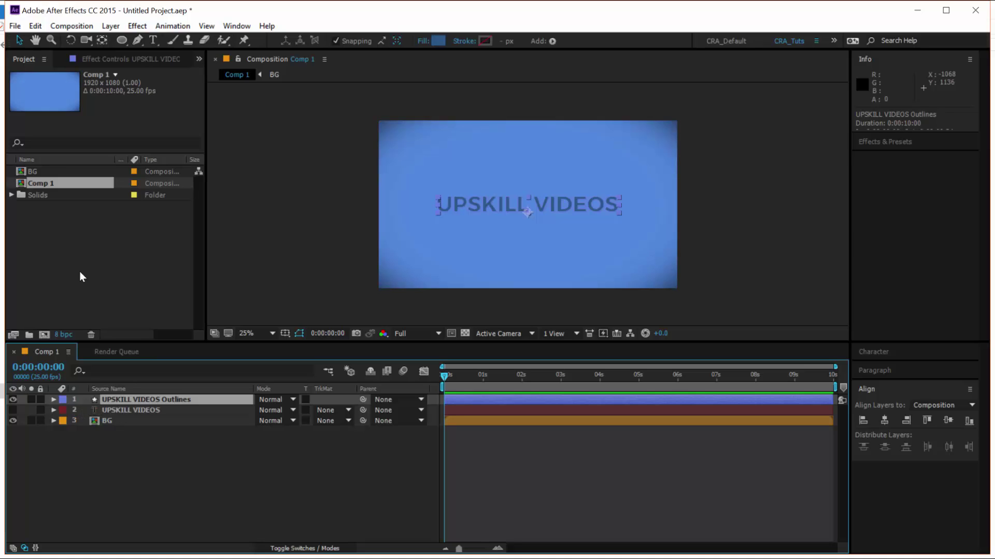
pyautogui.click(123, 410)
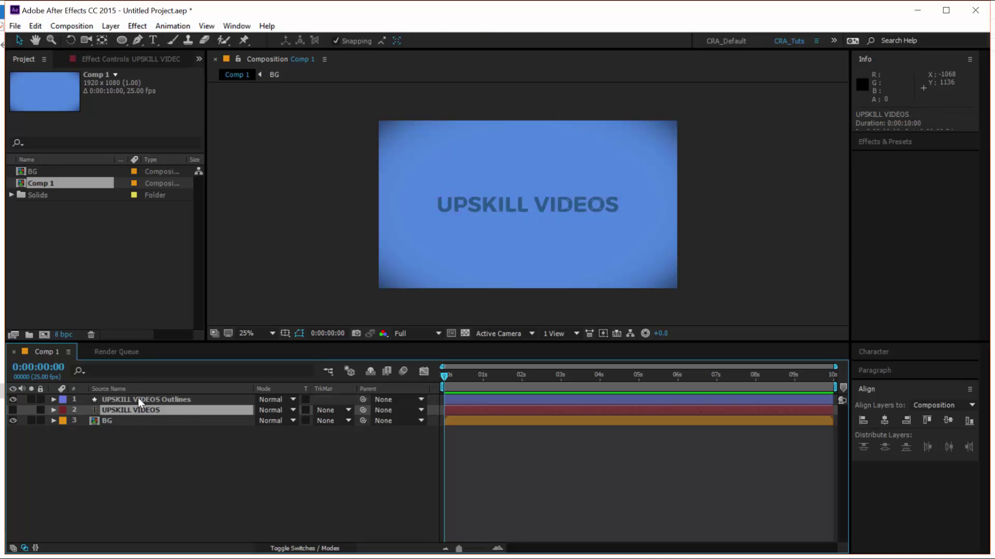
pyautogui.click(139, 400)
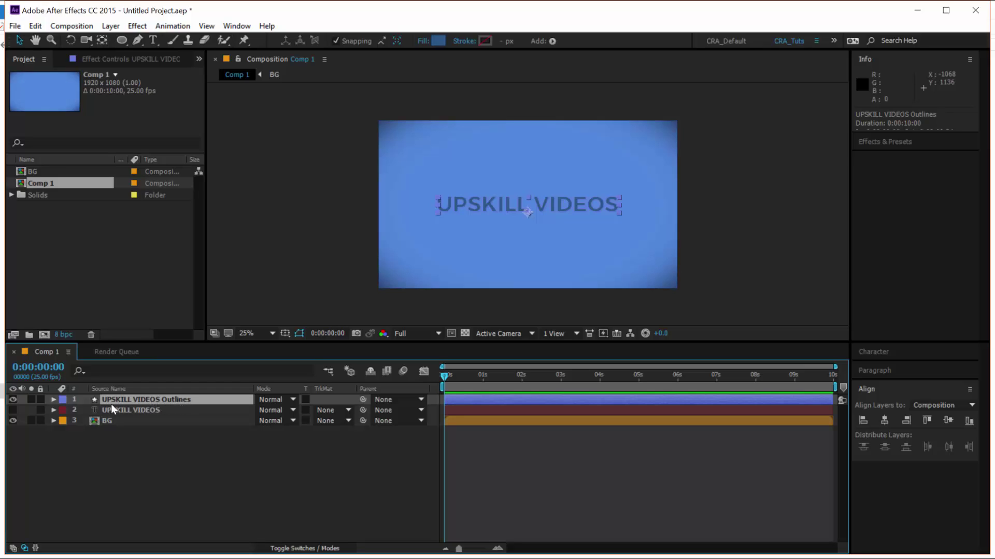
pyautogui.click(54, 400)
pyautogui.click(65, 411)
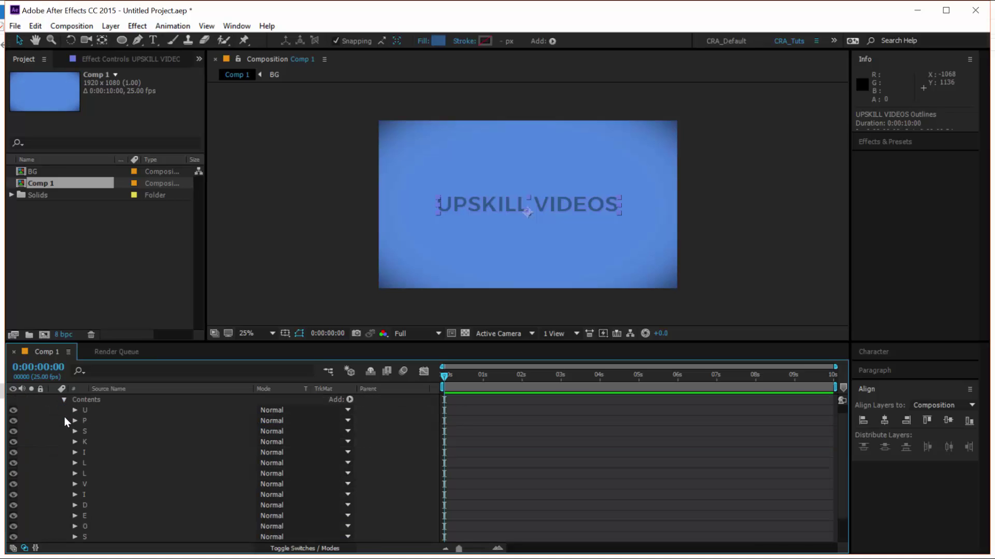
# Step through the letter groups U to O, then collapse Contents and reselect the layer.
pyautogui.click(90, 412)
pyautogui.click(98, 420)
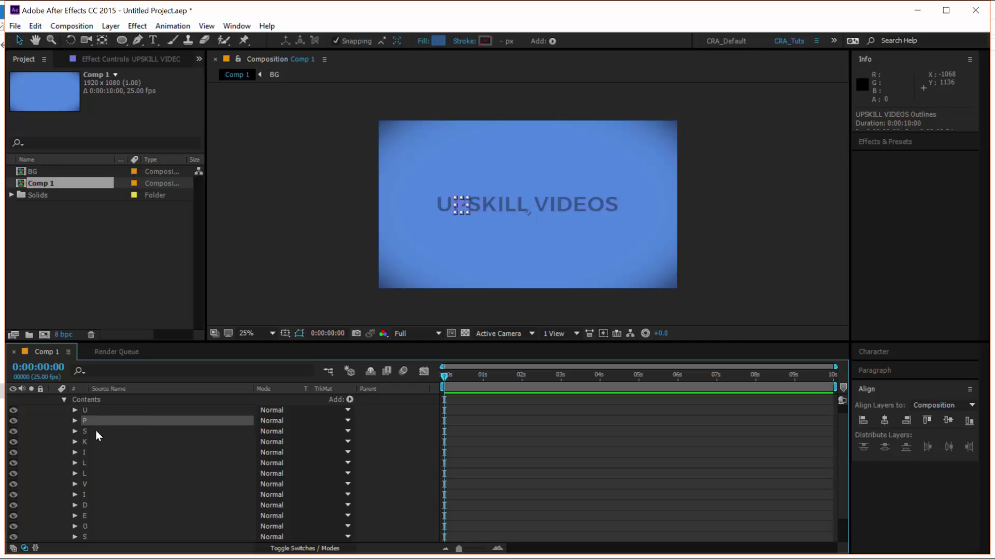
pyautogui.click(96, 431)
pyautogui.click(95, 442)
pyautogui.click(94, 452)
pyautogui.click(96, 463)
pyautogui.click(97, 473)
pyautogui.click(97, 484)
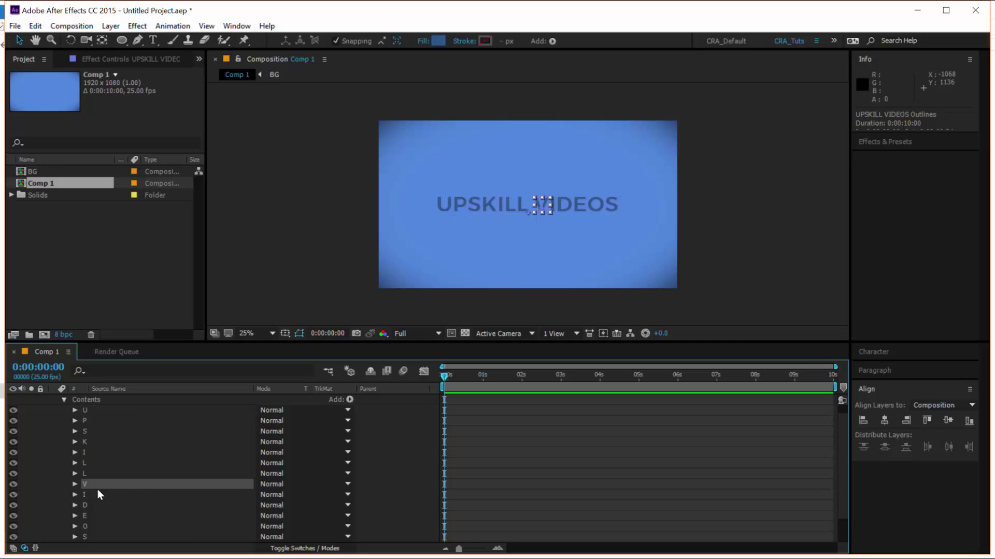
pyautogui.click(100, 494)
pyautogui.click(102, 505)
pyautogui.click(103, 516)
pyautogui.click(106, 526)
pyautogui.click(99, 410)
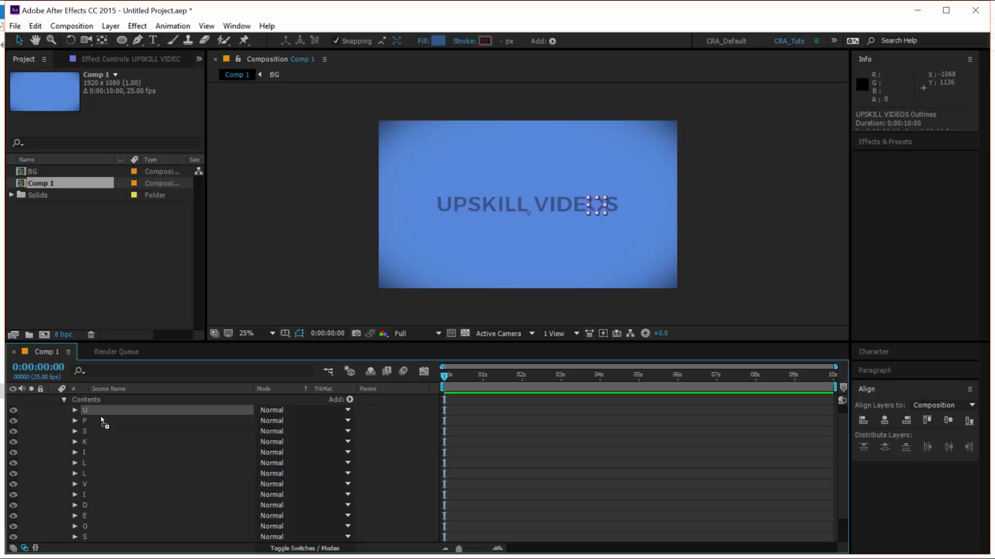
pyautogui.click(63, 400)
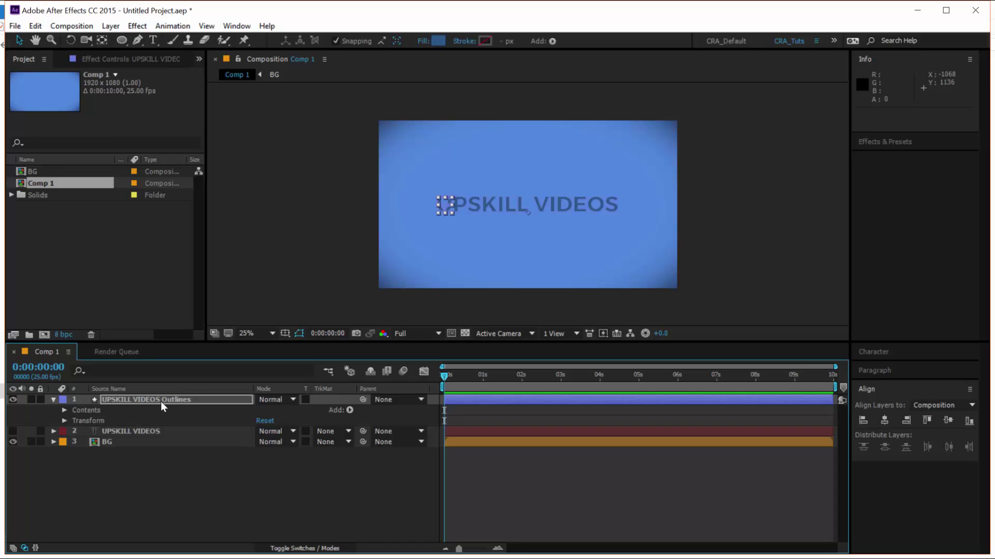
pyautogui.click(145, 402)
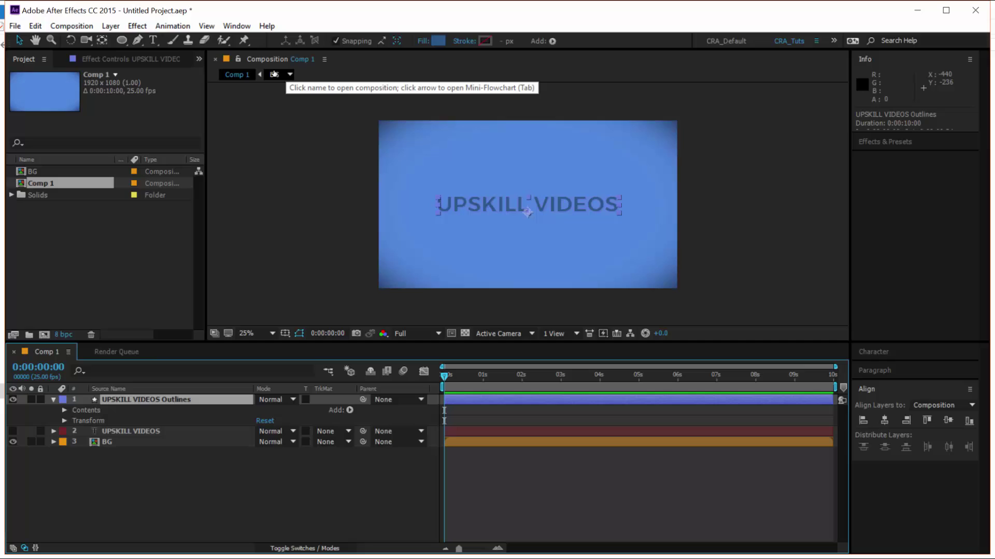
# Remove the fill from the UPSKILL VIDEOS Outlines letter shapes.
pyautogui.click(133, 409)
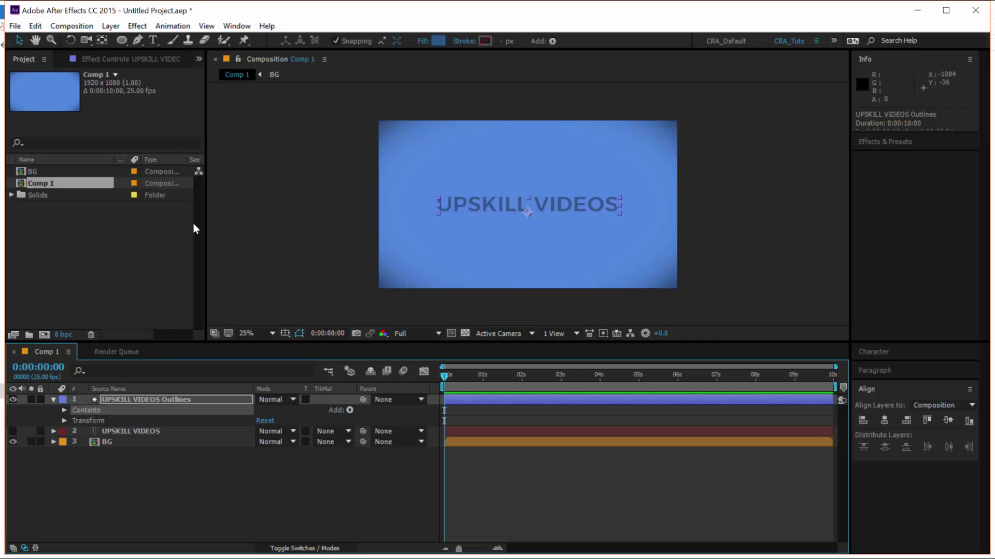
pyautogui.click(127, 402)
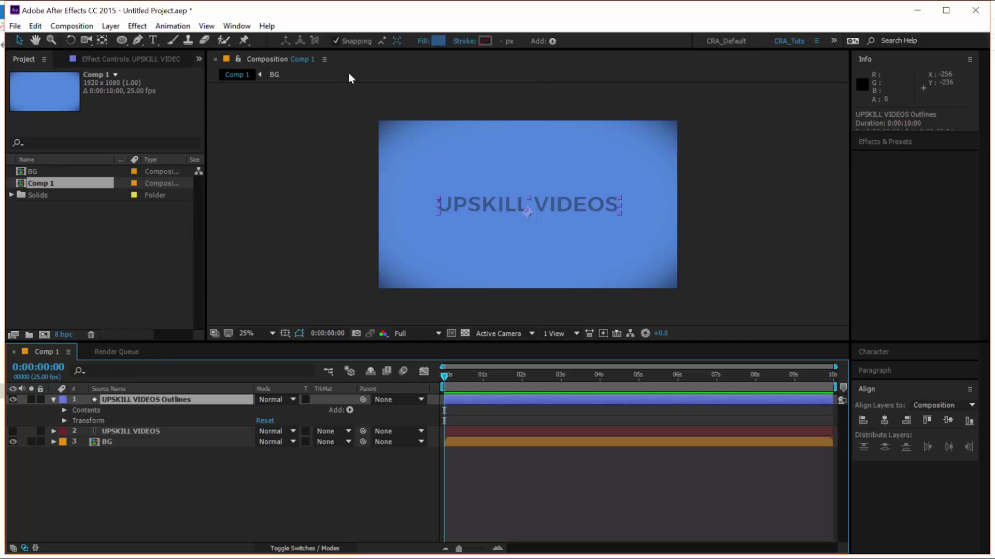
pyautogui.click(421, 42)
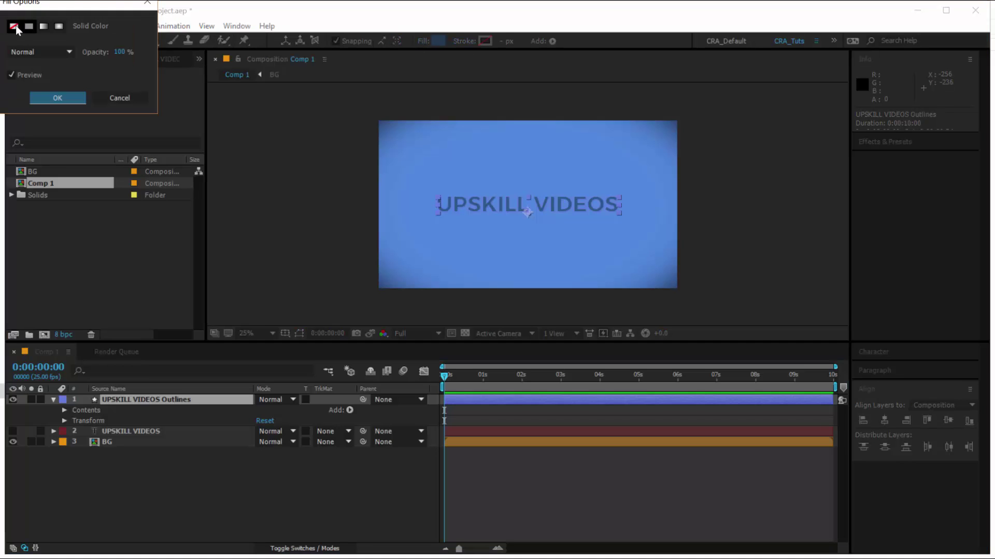
pyautogui.click(14, 27)
pyautogui.click(59, 100)
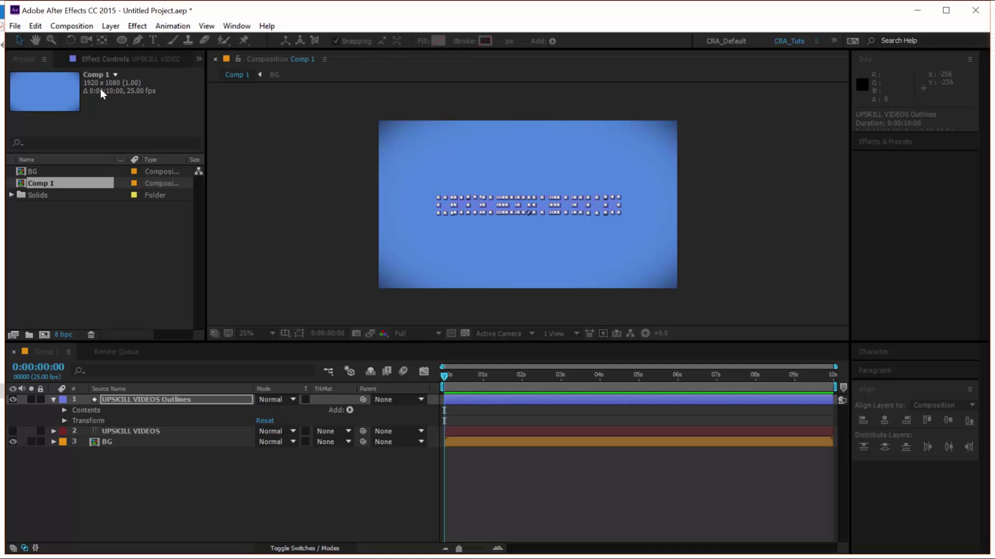
# Give the letters a 3 px white (FFFFFF) solid stroke and view the comp at 50%.
pyautogui.click(463, 42)
pyautogui.click(29, 27)
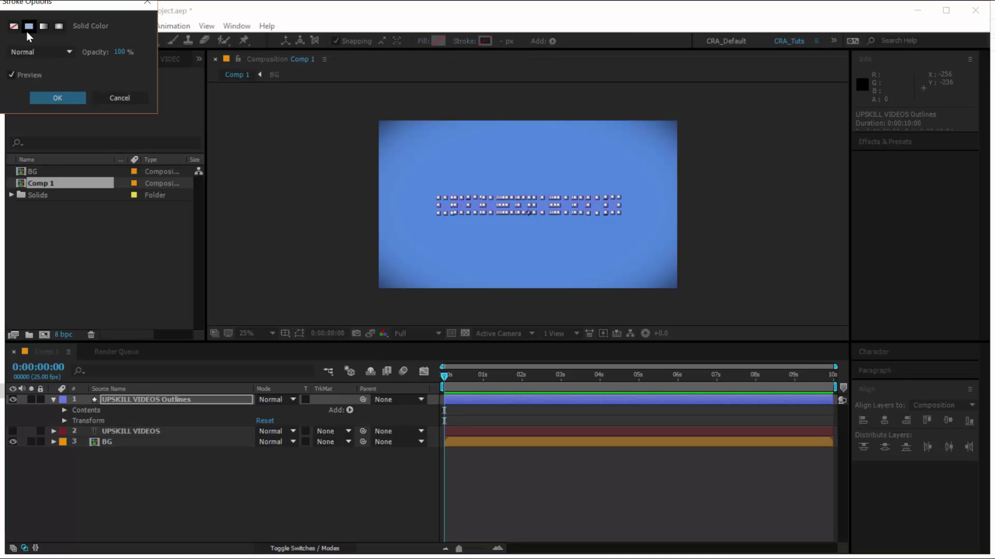
pyautogui.click(57, 98)
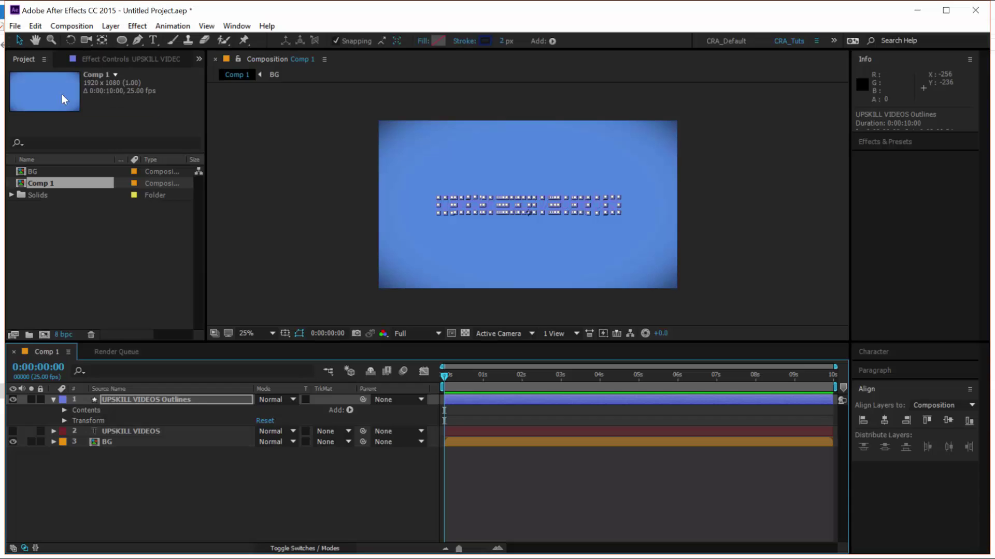
pyautogui.click(485, 40)
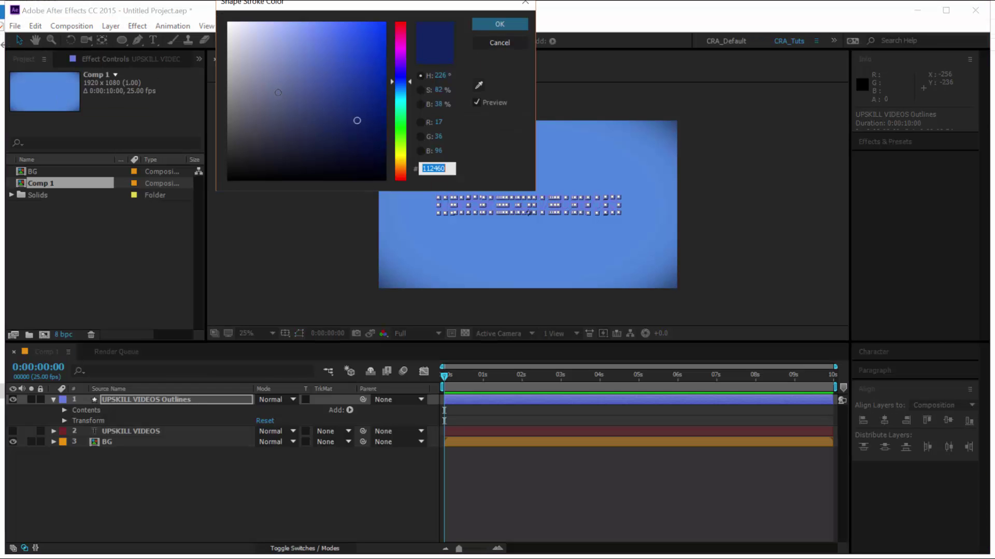
pyautogui.write('FFFFFF')
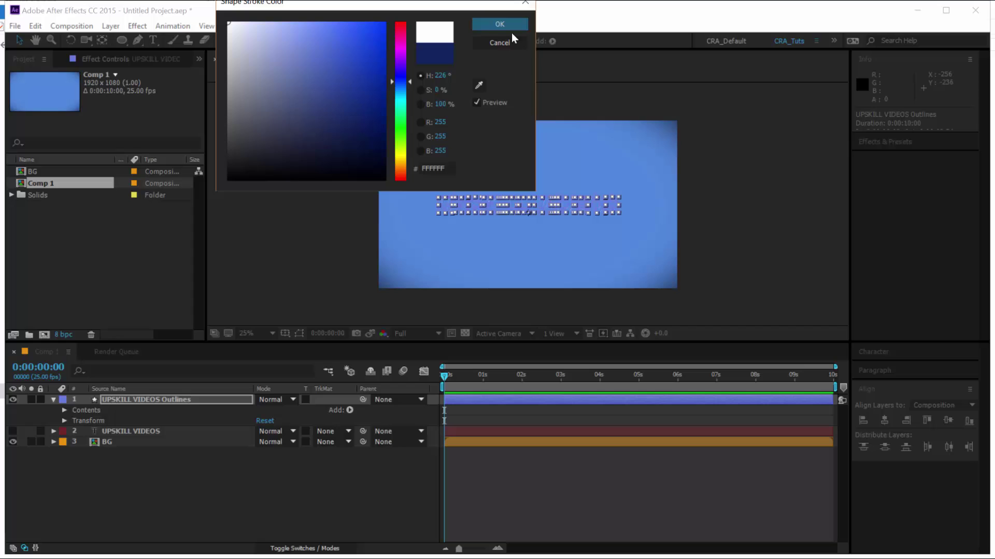
pyautogui.click(500, 24)
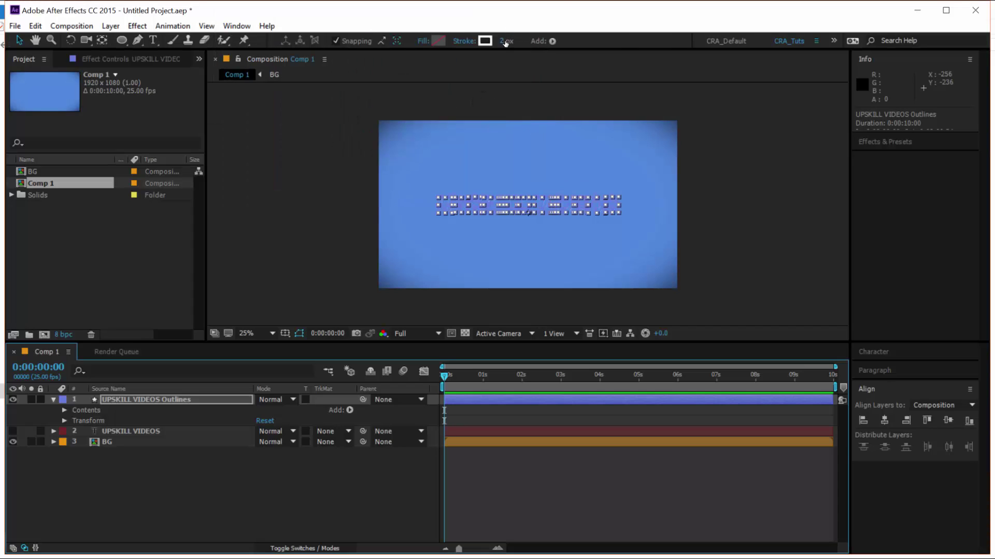
pyautogui.click(505, 42)
pyautogui.write('3')
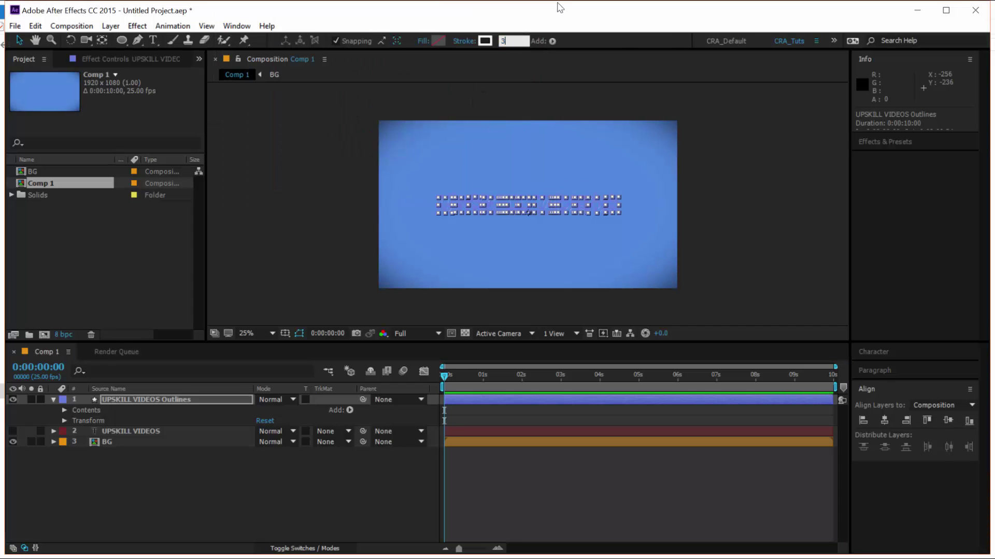
pyautogui.press('Return')
pyautogui.click(176, 508)
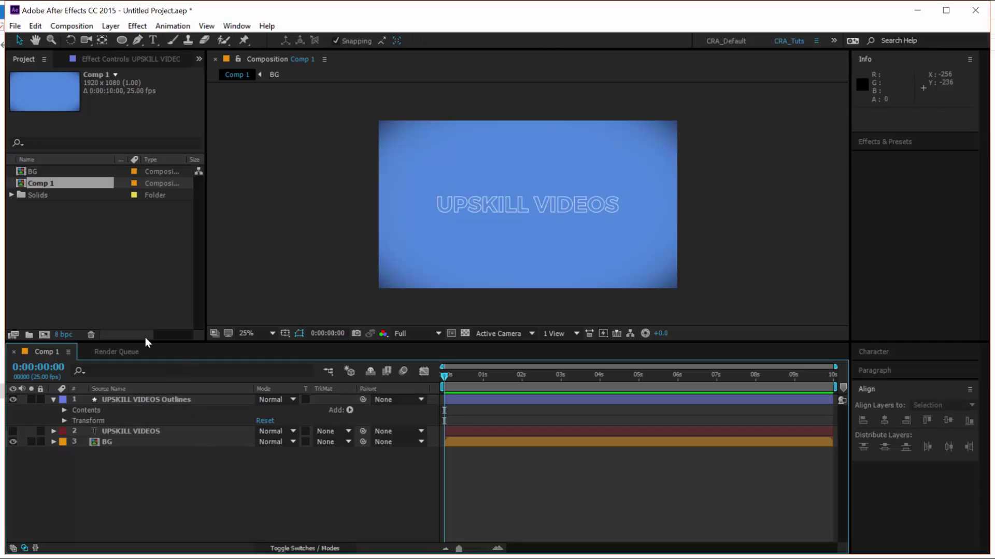
pyautogui.press('.')
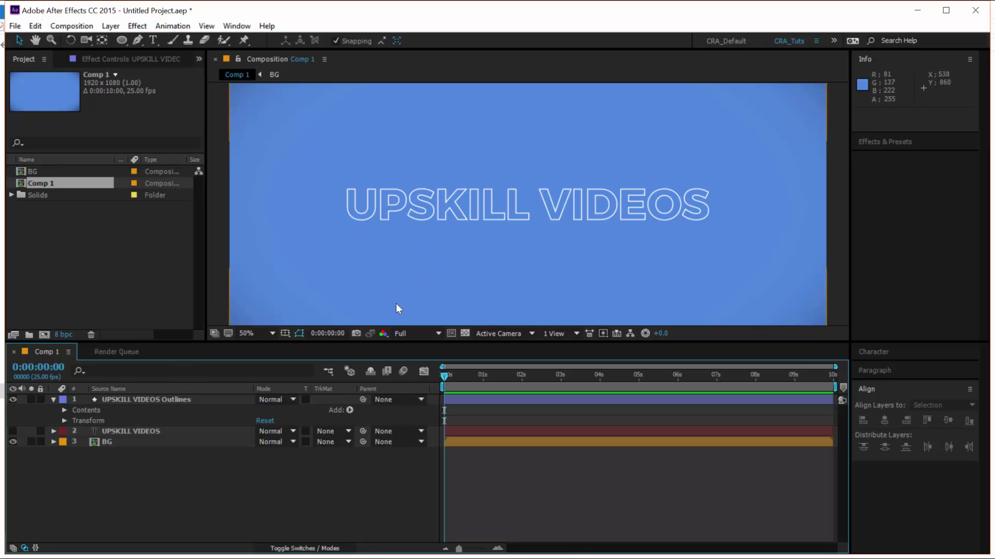
# Add Trim Paths to the Outlines layer and expand Trim Paths 1.
pyautogui.click(175, 399)
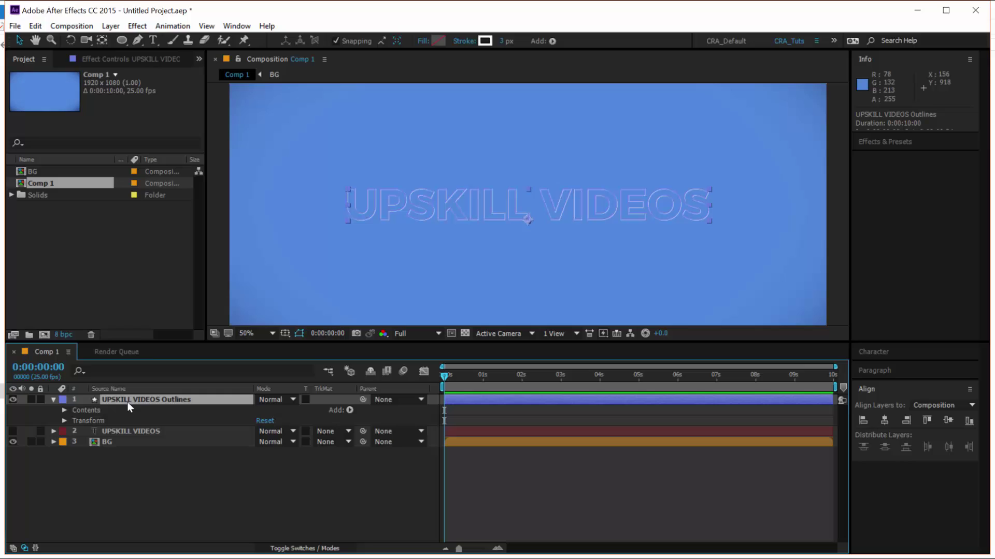
pyautogui.click(349, 410)
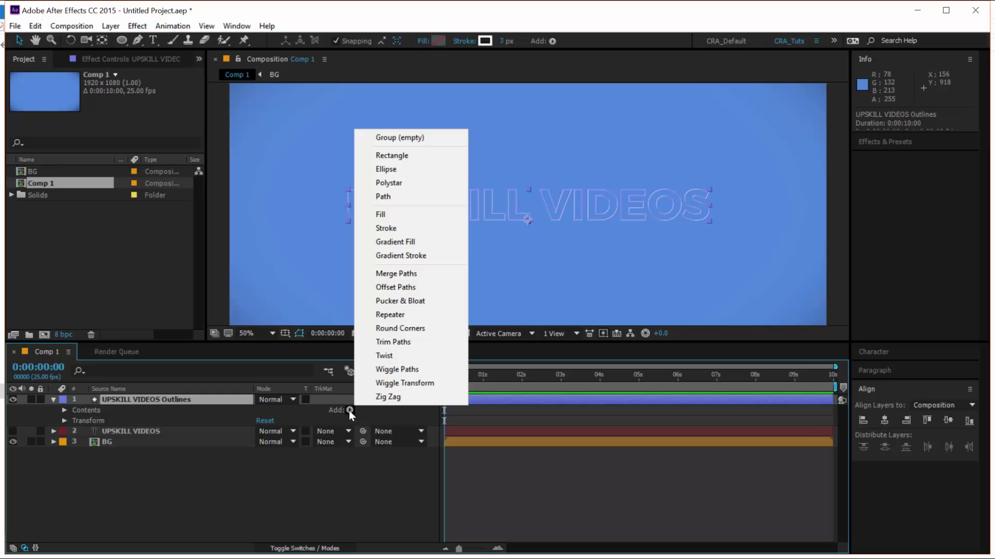
pyautogui.click(394, 341)
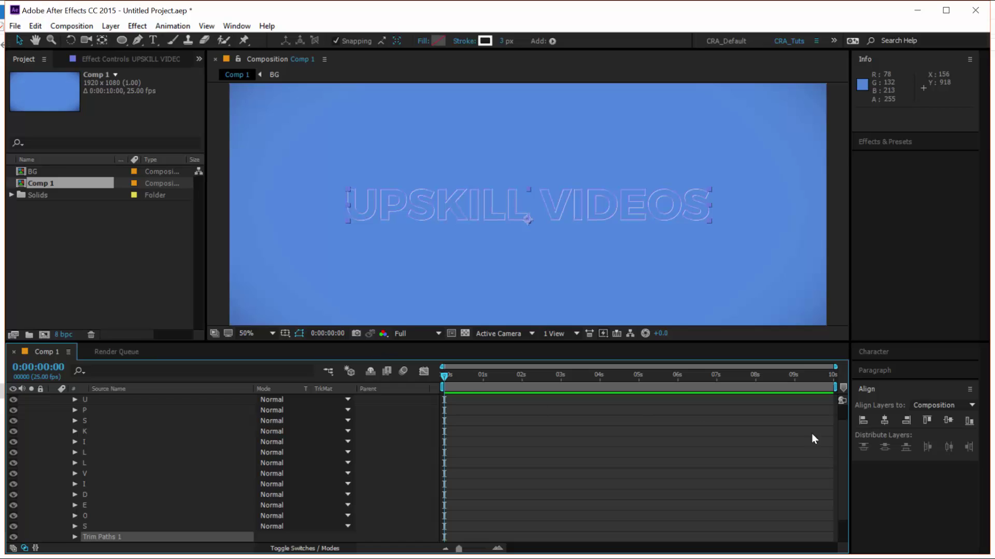
pyautogui.scroll(-3, 837, 468)
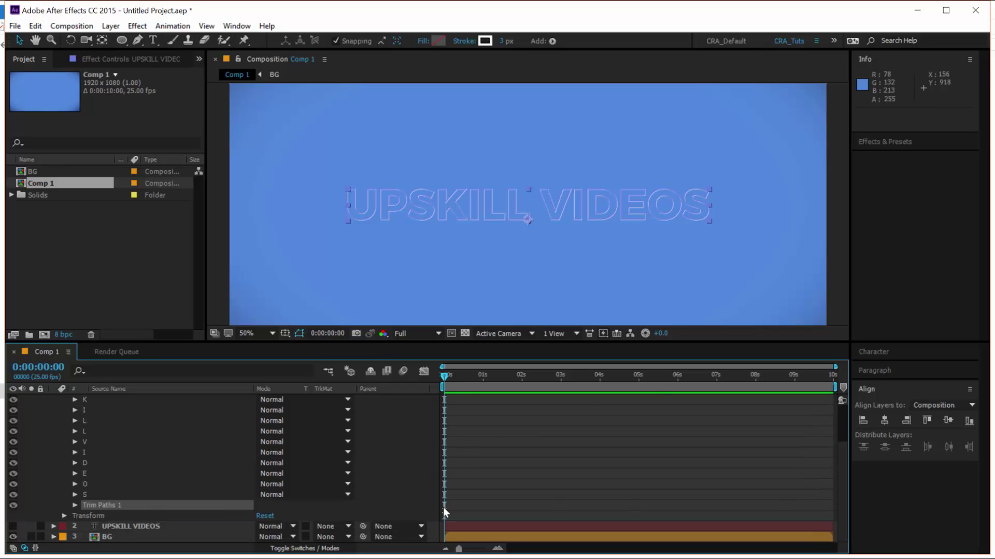
pyautogui.click(75, 506)
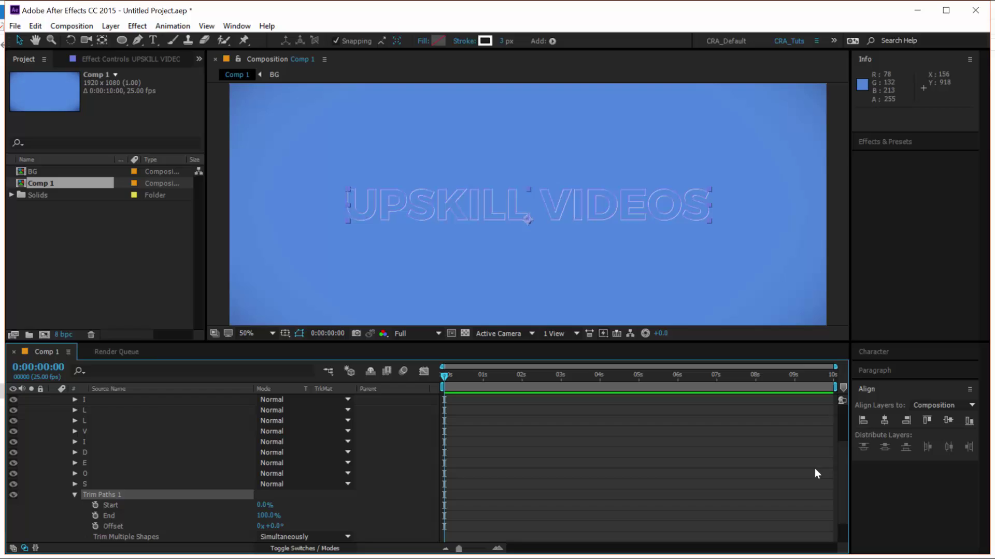
pyautogui.scroll(-3, 843, 475)
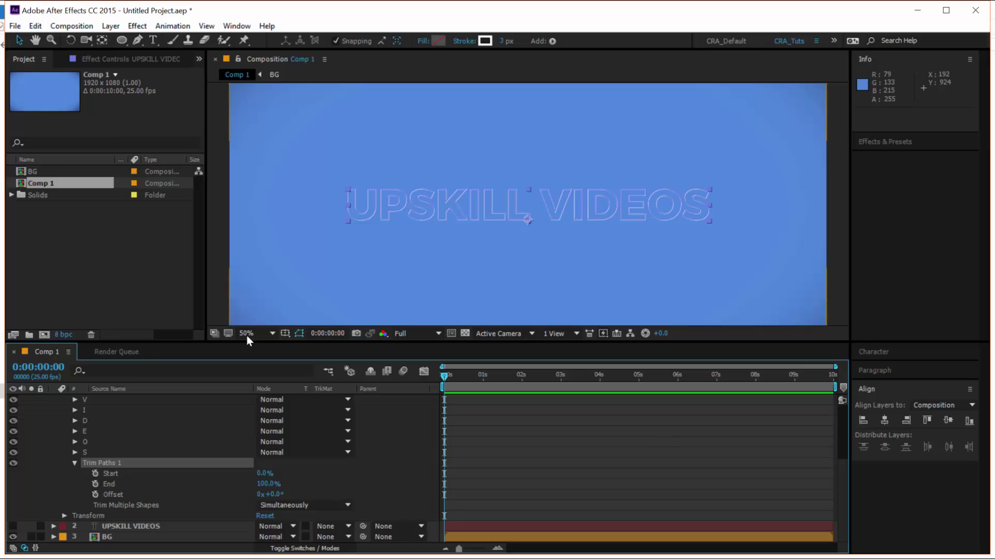
# Review the Start, End and Offset settings and scrub End down to 63%.
pyautogui.click(117, 474)
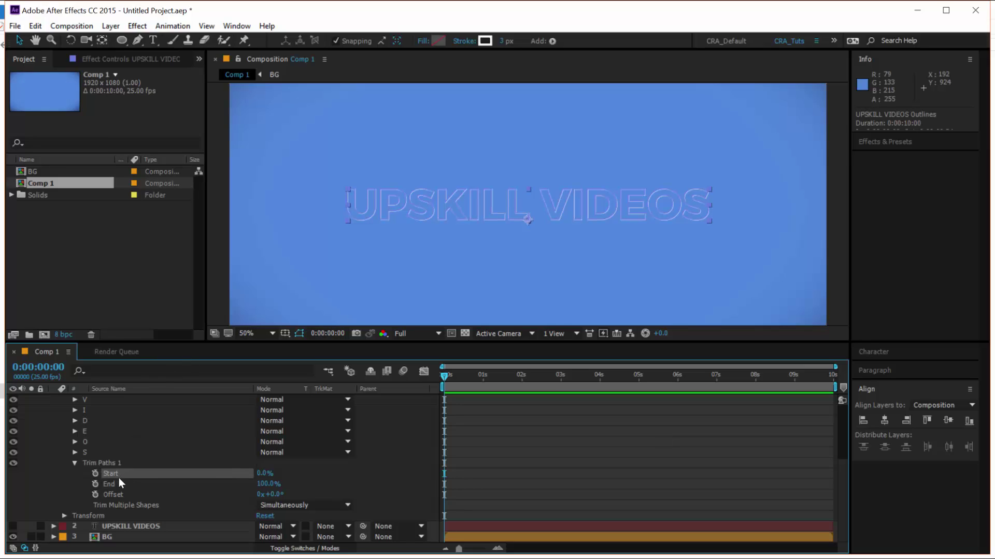
pyautogui.click(119, 485)
pyautogui.click(126, 495)
pyautogui.click(136, 507)
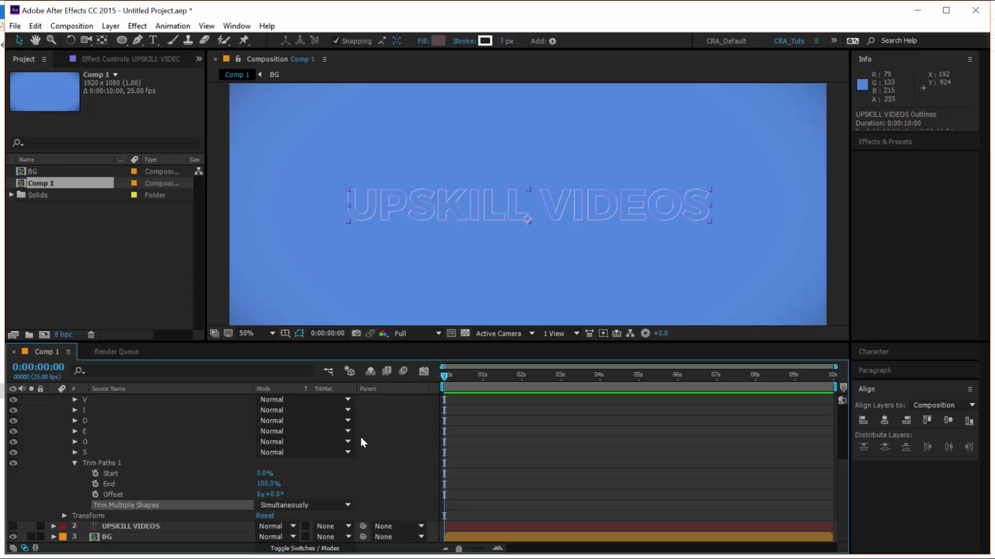
pyautogui.moveTo(269, 486)
pyautogui.mouseDown()
pyautogui.moveTo(228, 489)
pyautogui.moveTo(247, 489)
pyautogui.mouseUp()
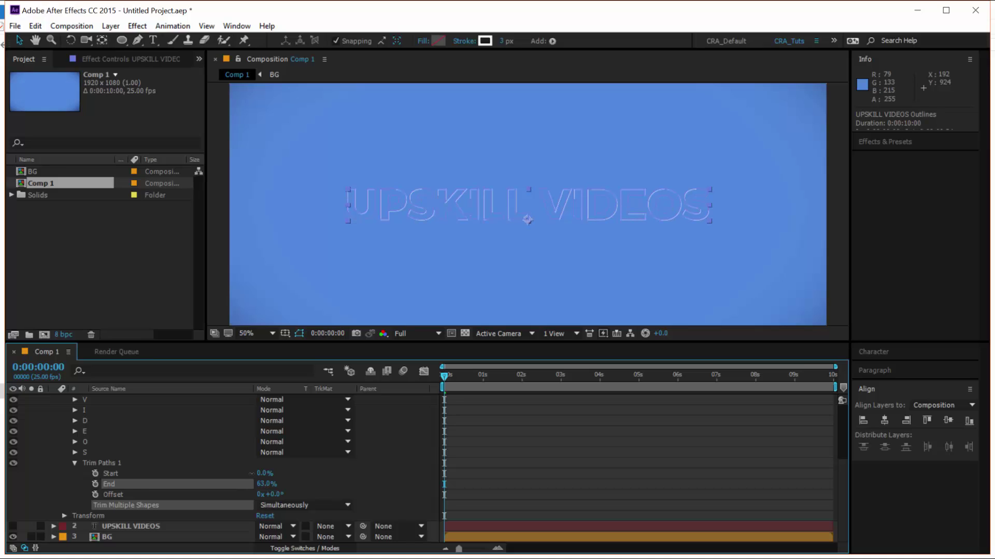
pyautogui.click(315, 483)
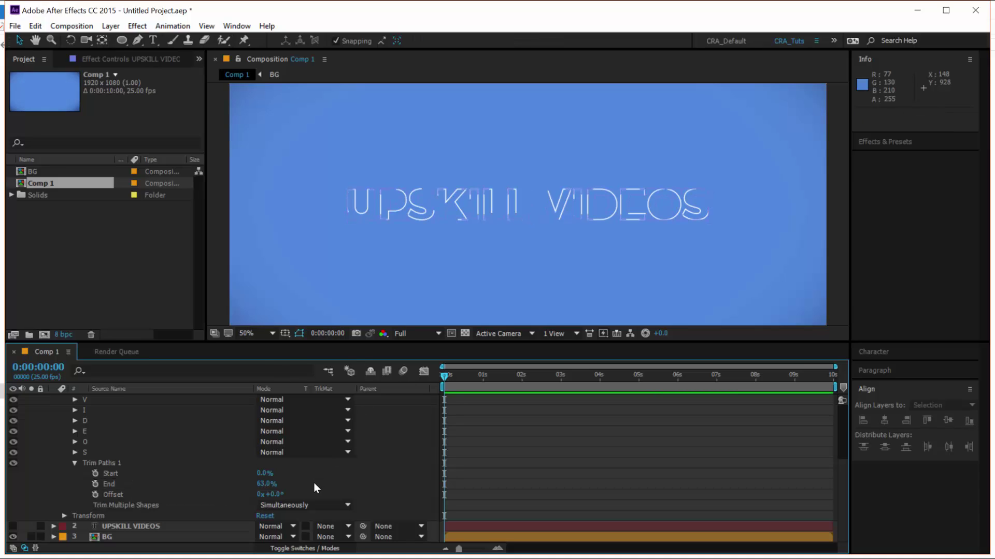
# Turn off Show Layer Controls so the viewer hides layer handles and paths.
pyautogui.click(206, 26)
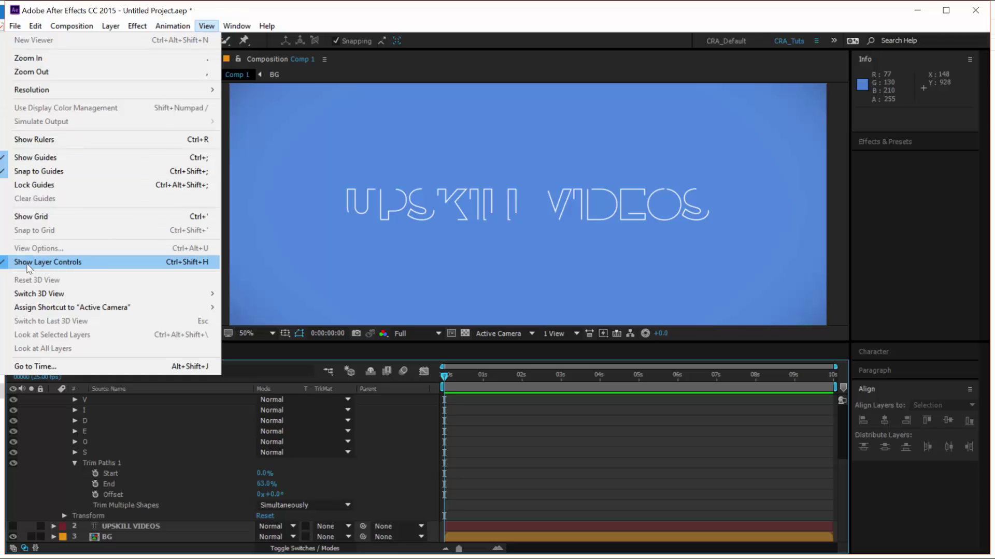
pyautogui.click(48, 267)
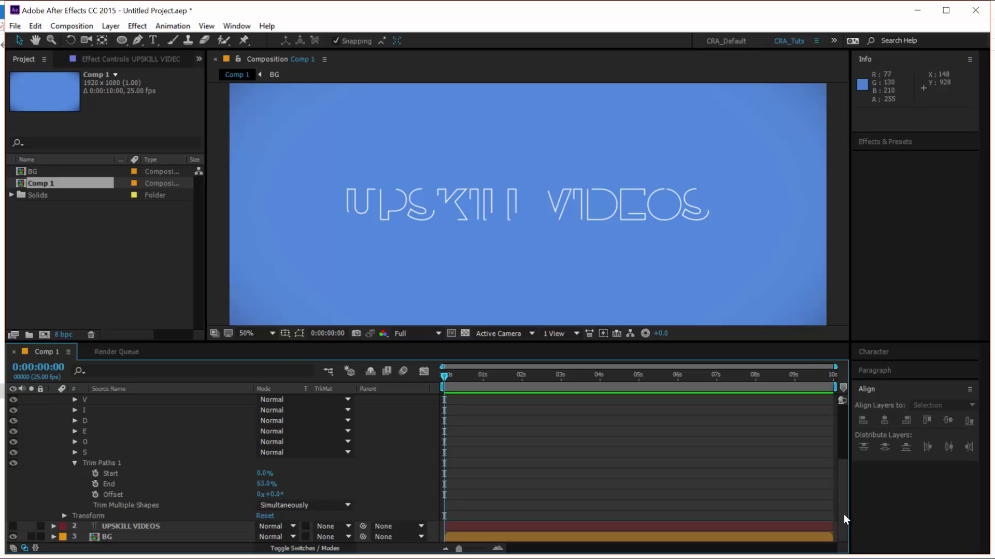
pyautogui.moveTo(843, 515); pyautogui.dragTo(833, 424)
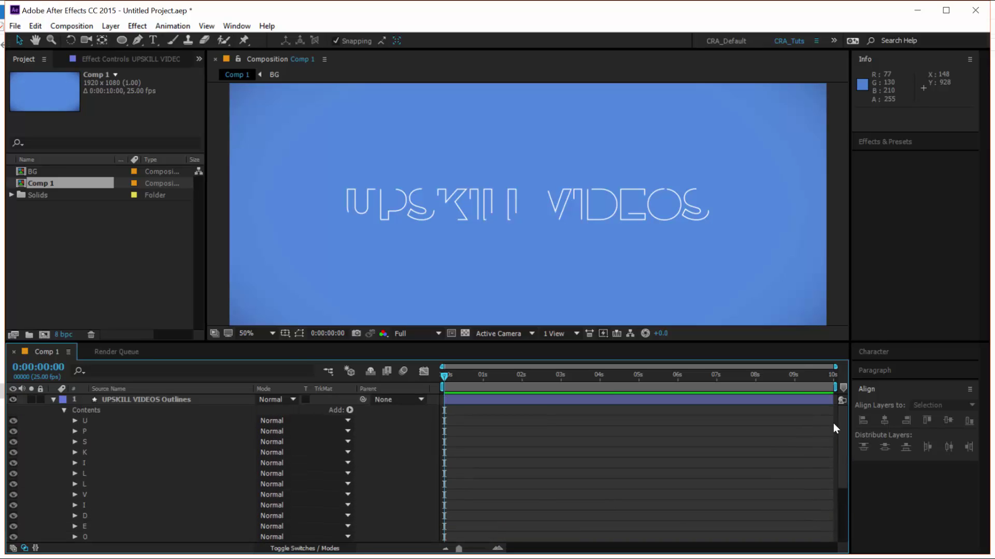
# Give the Outlines layer a red label and collapse it.
pyautogui.click(61, 402)
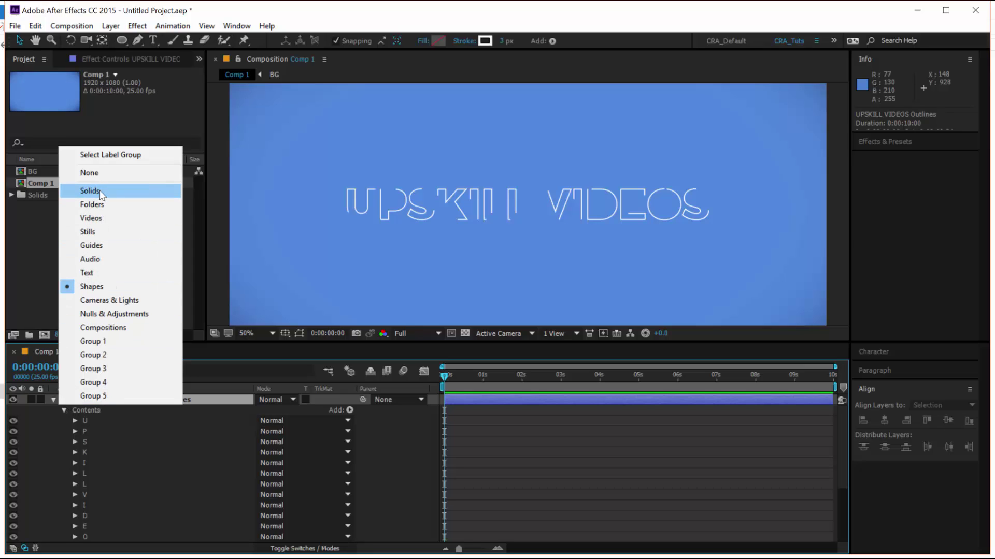
pyautogui.click(135, 451)
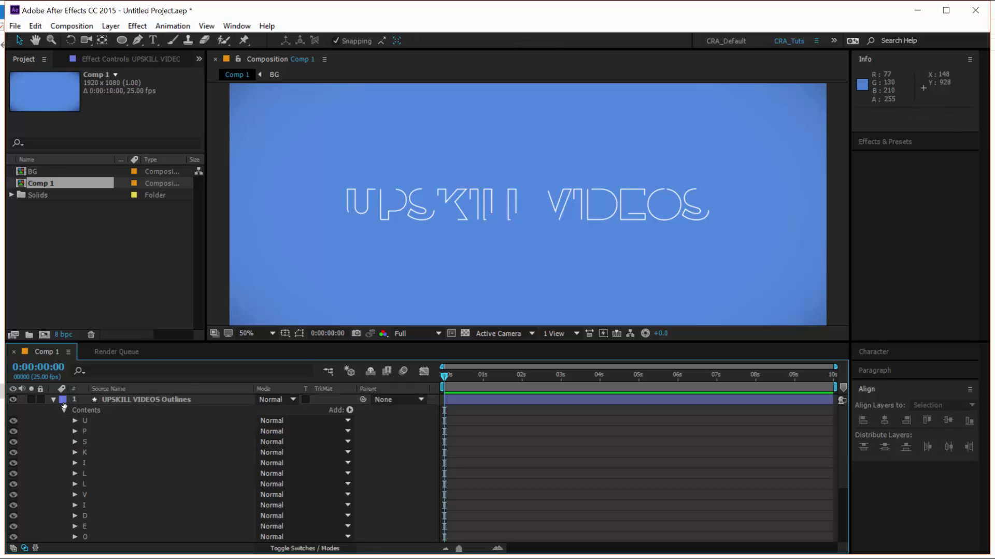
pyautogui.click(62, 402)
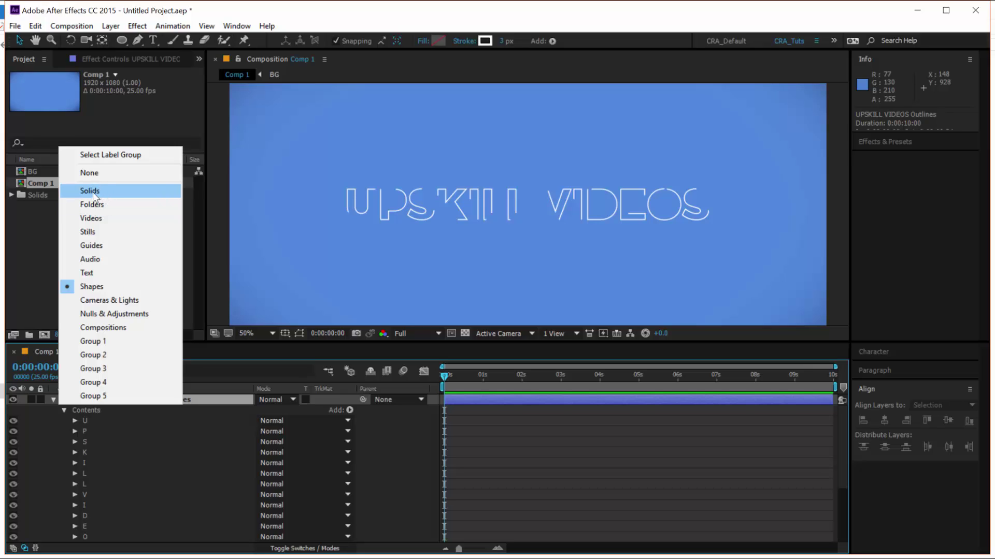
pyautogui.click(91, 191)
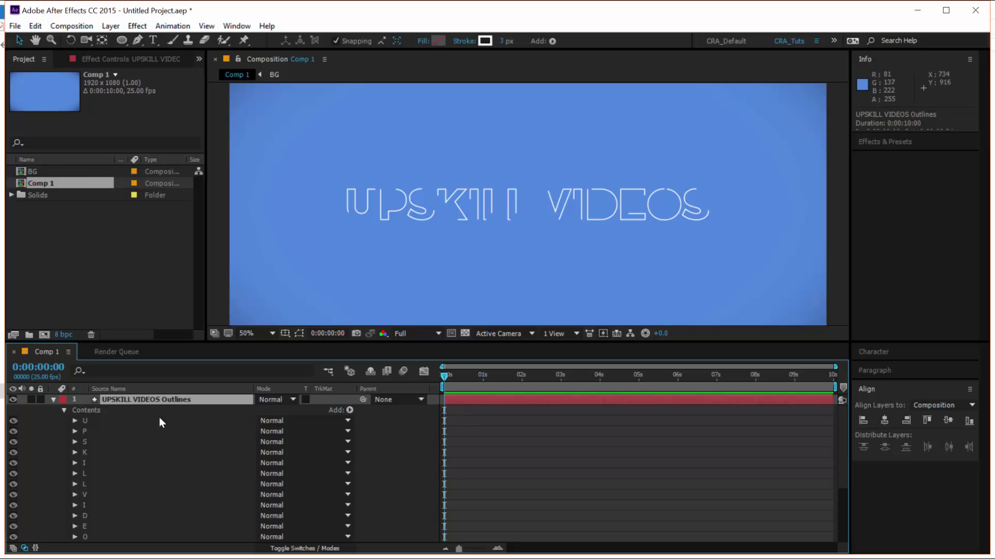
pyautogui.click(52, 400)
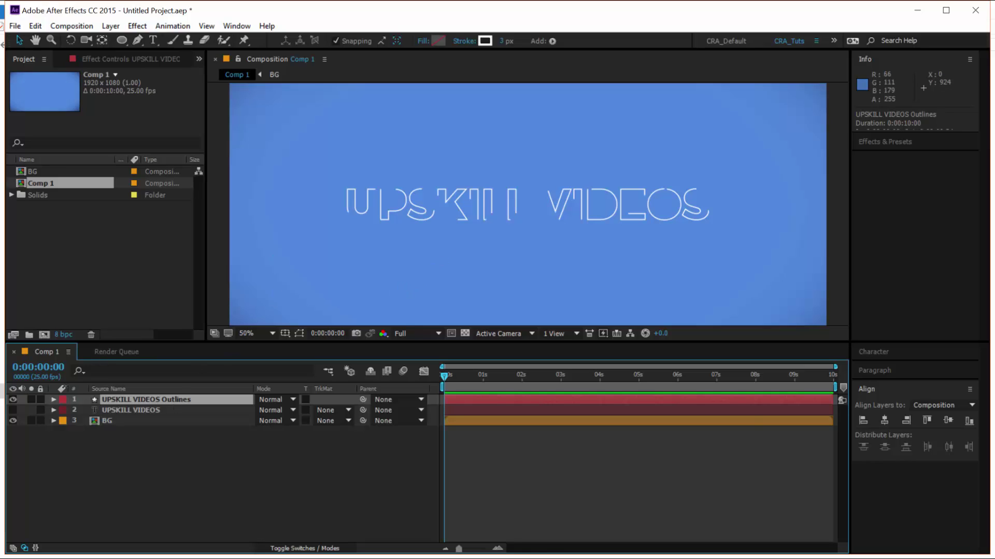
# Expand the outline layer's contents to Trim Paths and scrub its End value to preview the write-on.
pyautogui.click(53, 400)
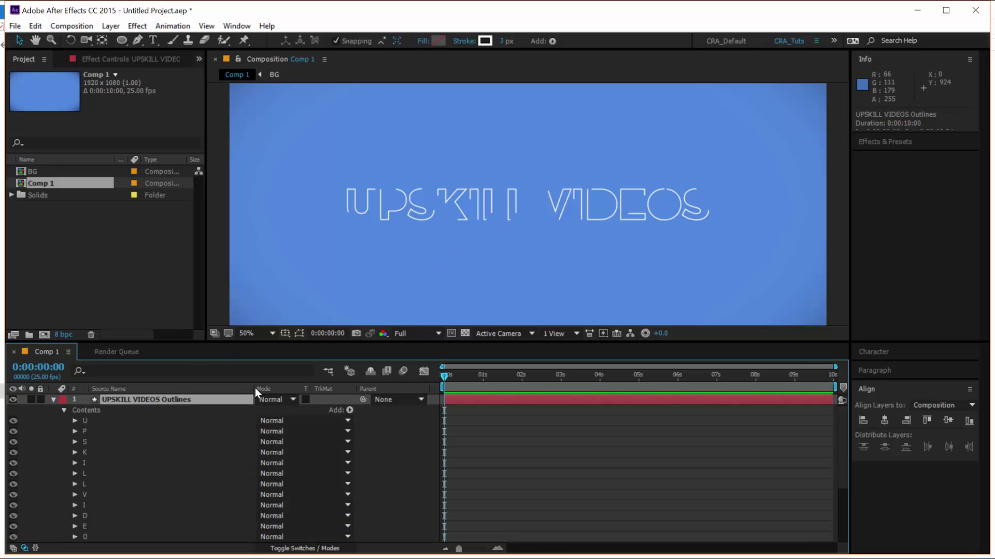
pyautogui.moveTo(844, 429); pyautogui.dragTo(834, 476)
pyautogui.scroll(-1, 293, 506)
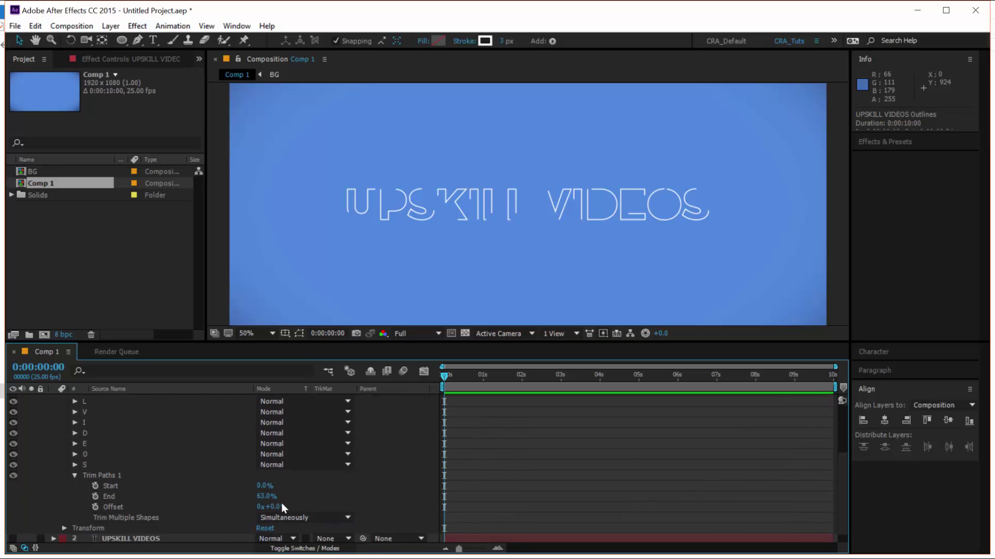
pyautogui.moveTo(266, 499)
pyautogui.mouseDown()
pyautogui.moveTo(301, 501)
pyautogui.moveTo(248, 506)
pyautogui.moveTo(311, 504)
pyautogui.mouseUp()
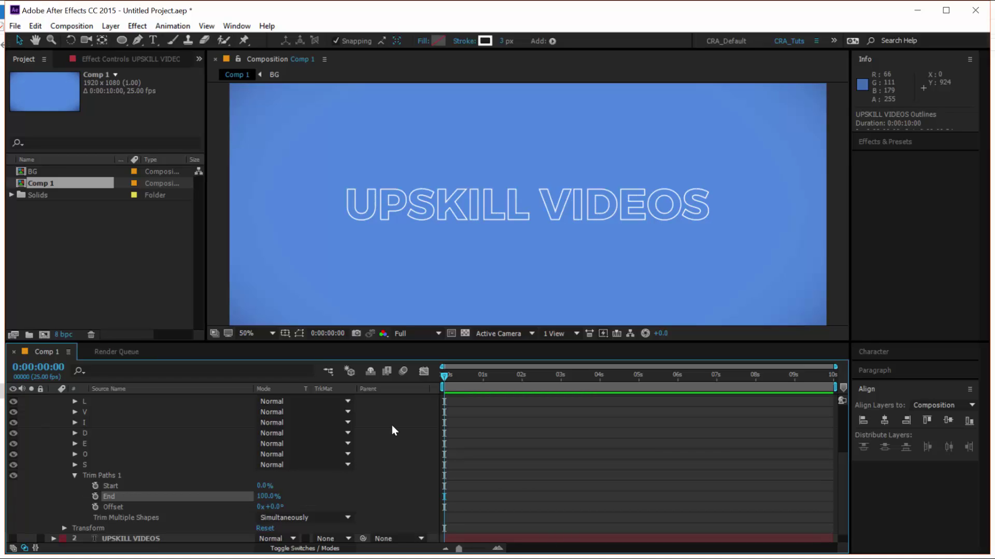
pyautogui.moveTo(444, 375); pyautogui.dragTo(444, 375)
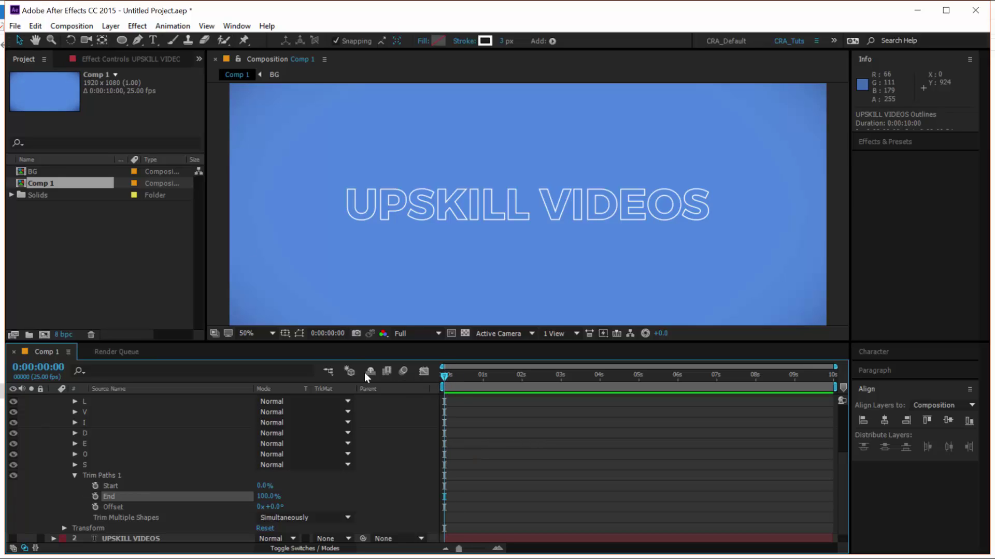
# Keyframe Trim Paths End at 0% at the start and 100% at 2 seconds.
pyautogui.click(96, 496)
pyautogui.click(268, 496)
pyautogui.write('0')
pyautogui.press('Return')
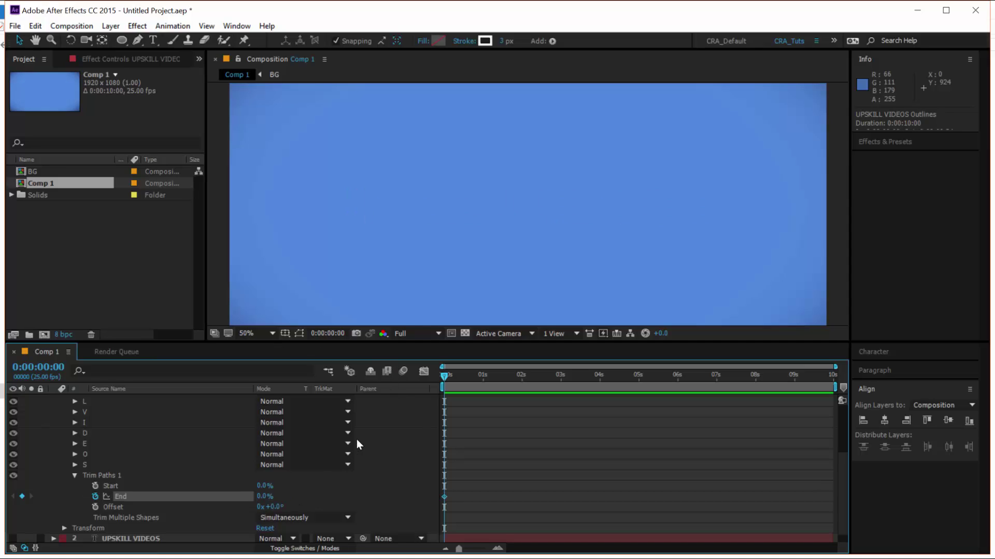
pyautogui.moveTo(447, 381); pyautogui.dragTo(522, 394)
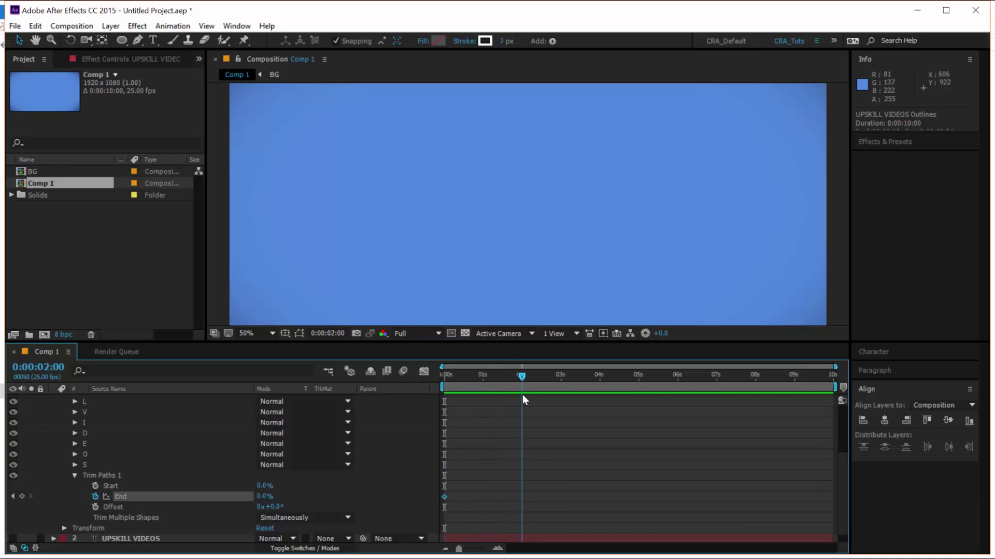
pyautogui.click(264, 496)
pyautogui.write('100')
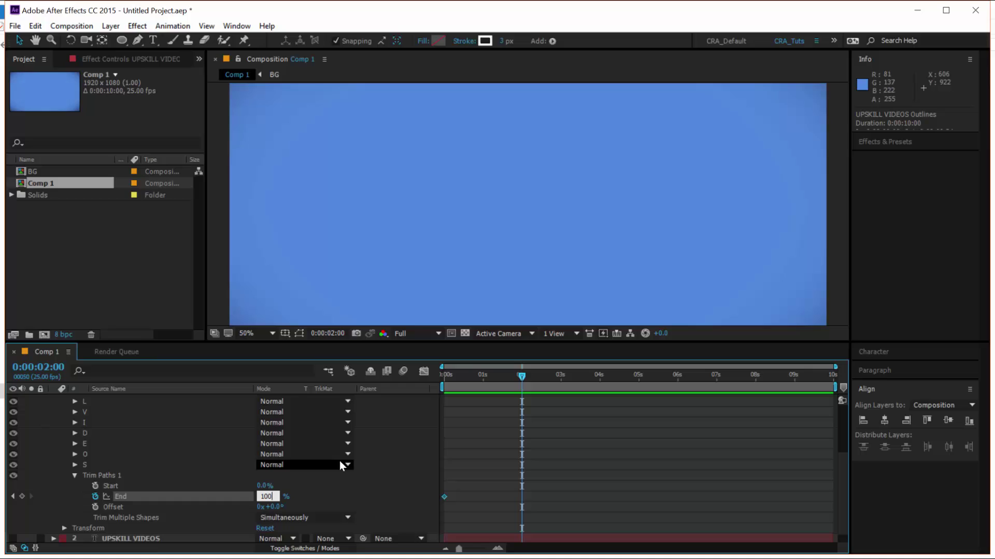
pyautogui.press('Return')
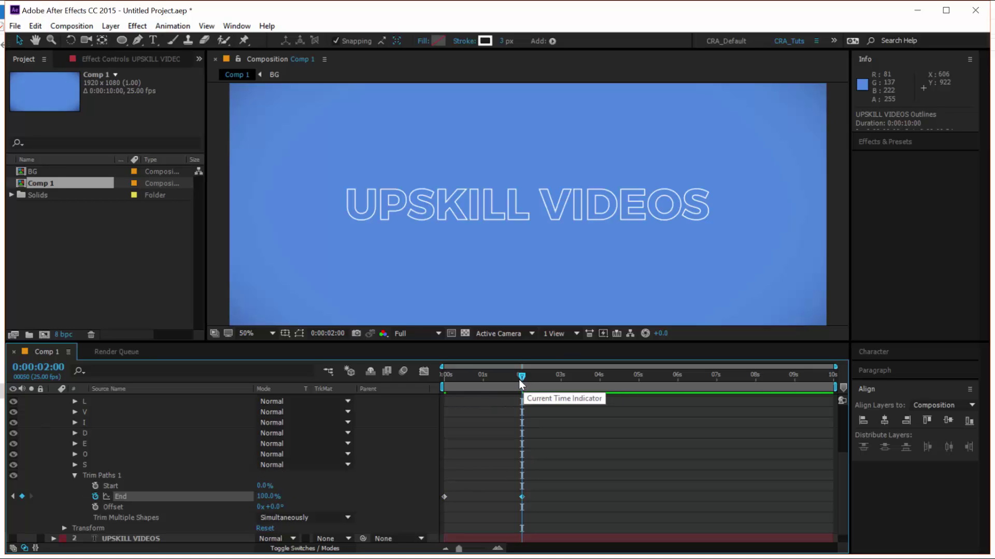
# Preview the write-on animation, then select both End keyframes.
pyautogui.press('space')
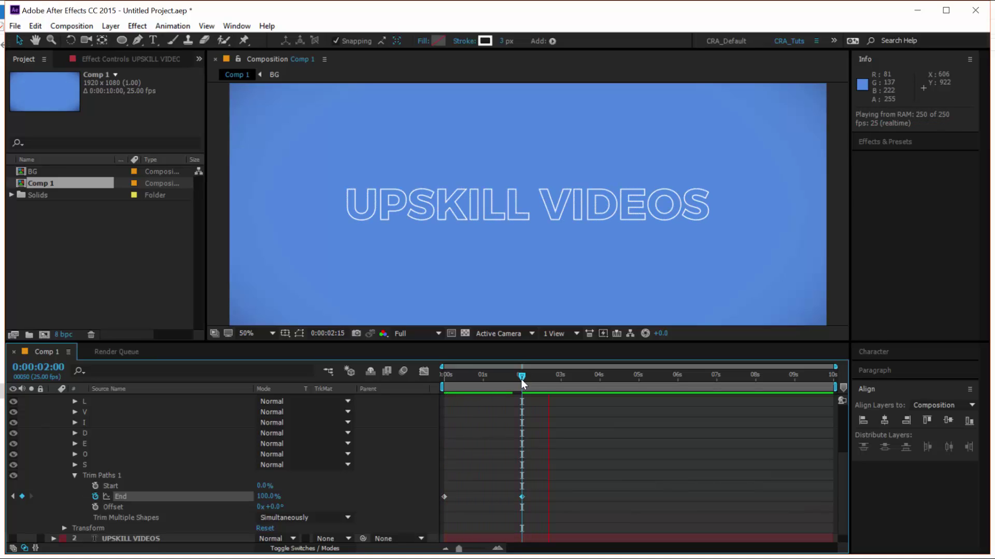
pyautogui.press('space')
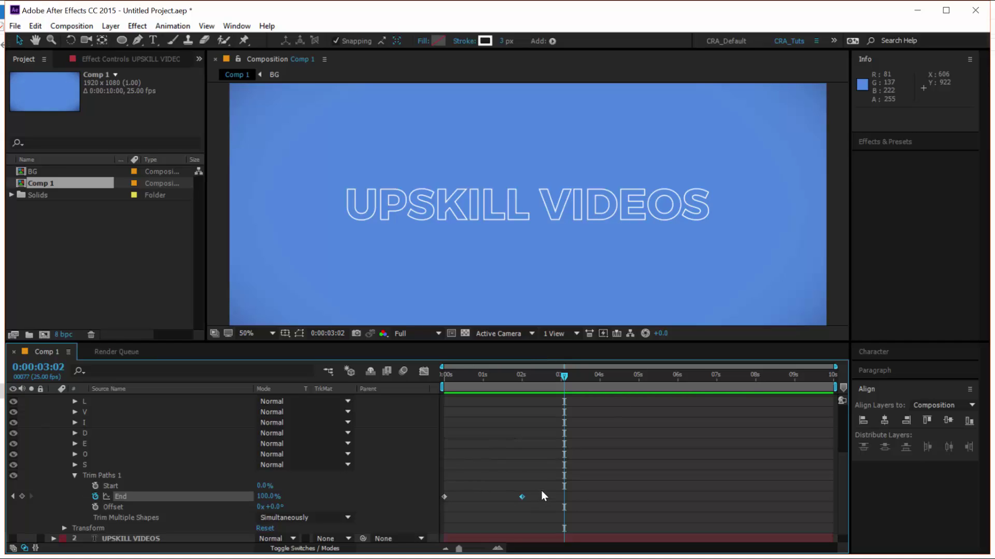
pyautogui.moveTo(541, 488); pyautogui.dragTo(441, 506)
# Apply Easy Ease to both End keyframes and scrub to 0:00:01:11 to check the eased draw.
pyautogui.rightClick(522, 499)
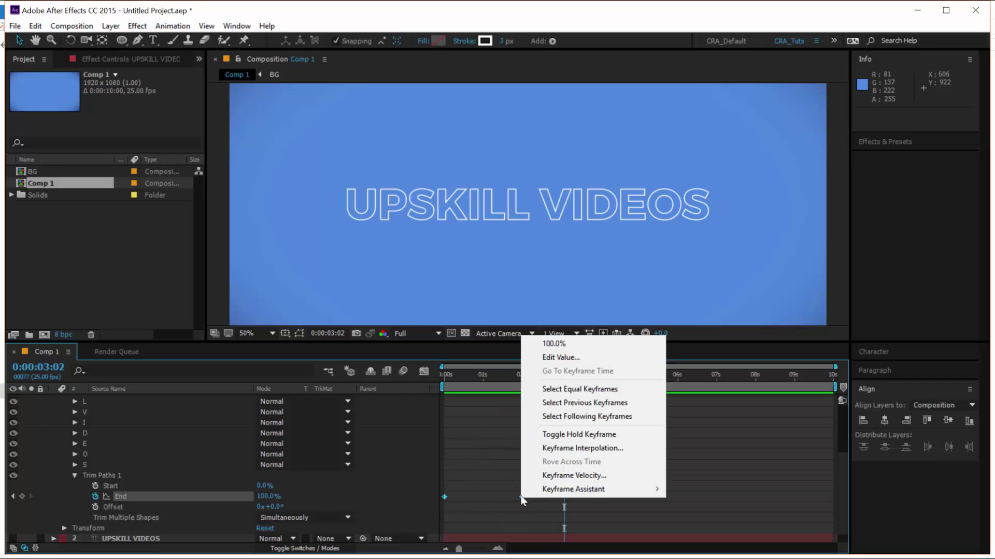
pyautogui.moveTo(552, 489)
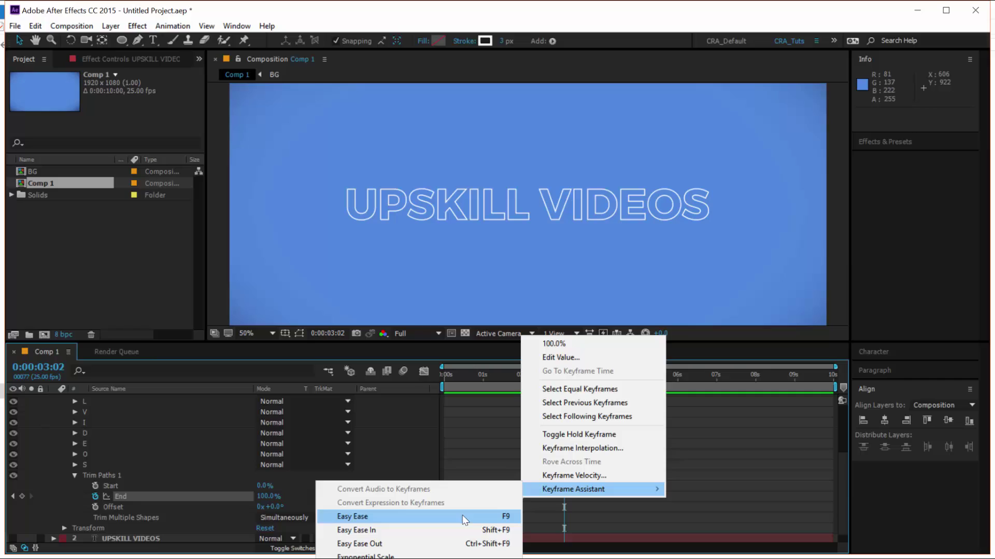
pyautogui.click(462, 517)
pyautogui.click(533, 497)
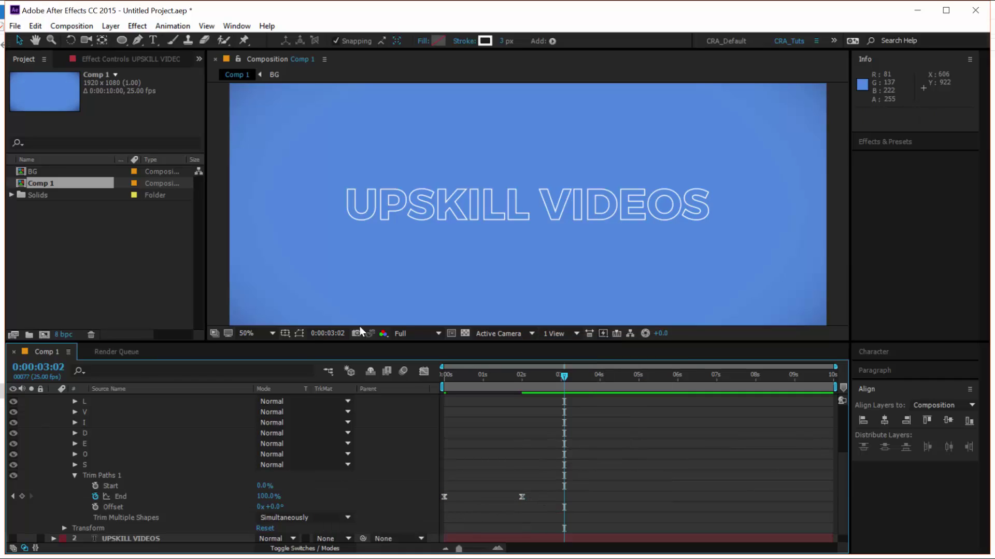
pyautogui.click(132, 496)
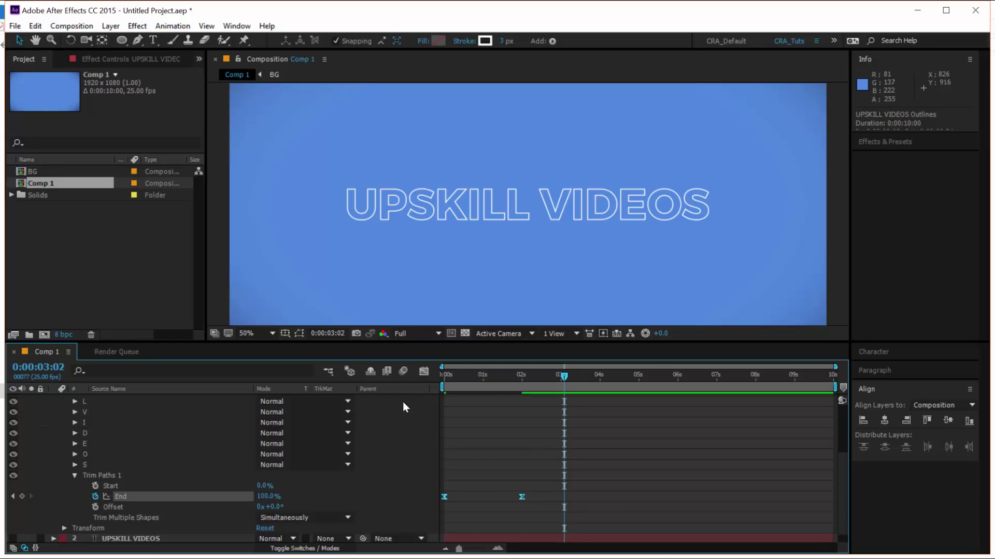
pyautogui.moveTo(497, 375)
pyautogui.mouseDown()
pyautogui.moveTo(447, 382)
pyautogui.moveTo(523, 385)
pyautogui.moveTo(467, 382)
pyautogui.moveTo(500, 384)
pyautogui.mouseUp()
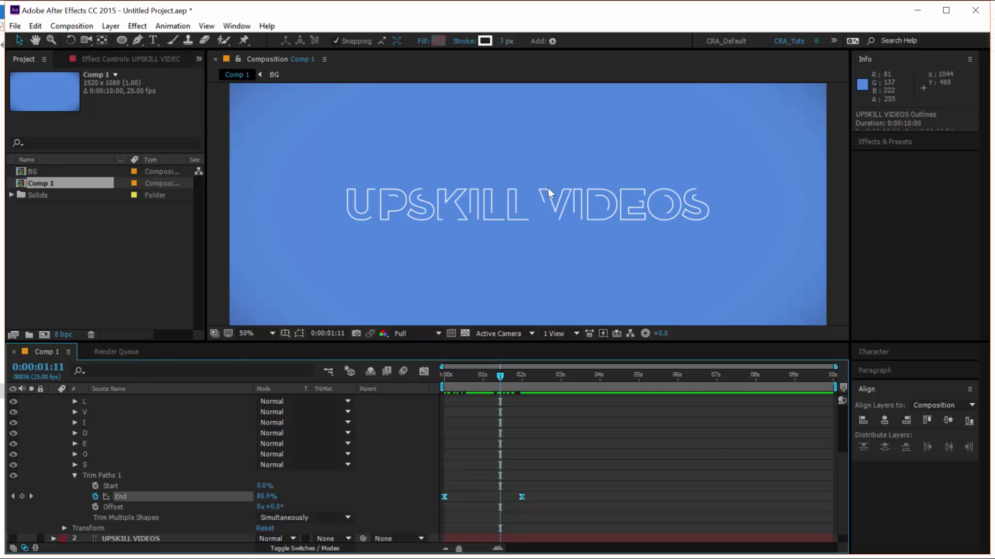
pyautogui.scroll(3, 845, 483)
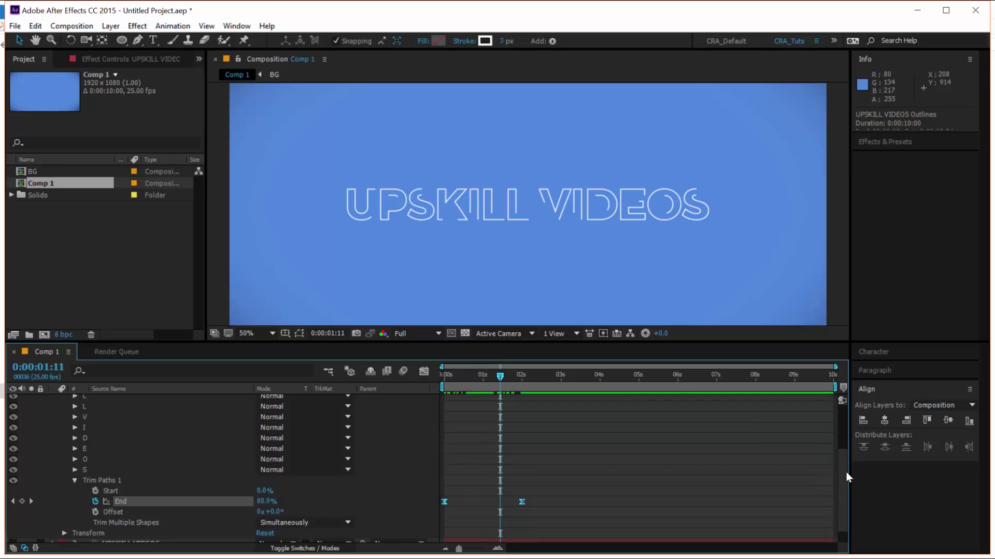
# Turn on Show Layer Controls for the L layer, zoom to 100%, and scrub back to 0:00:01:01.
pyautogui.click(99, 423)
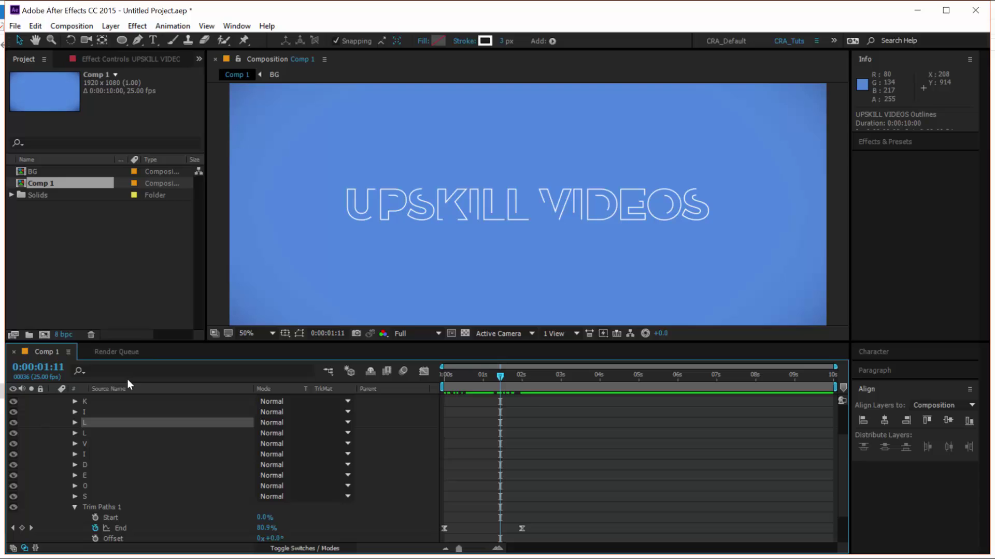
pyautogui.click(206, 26)
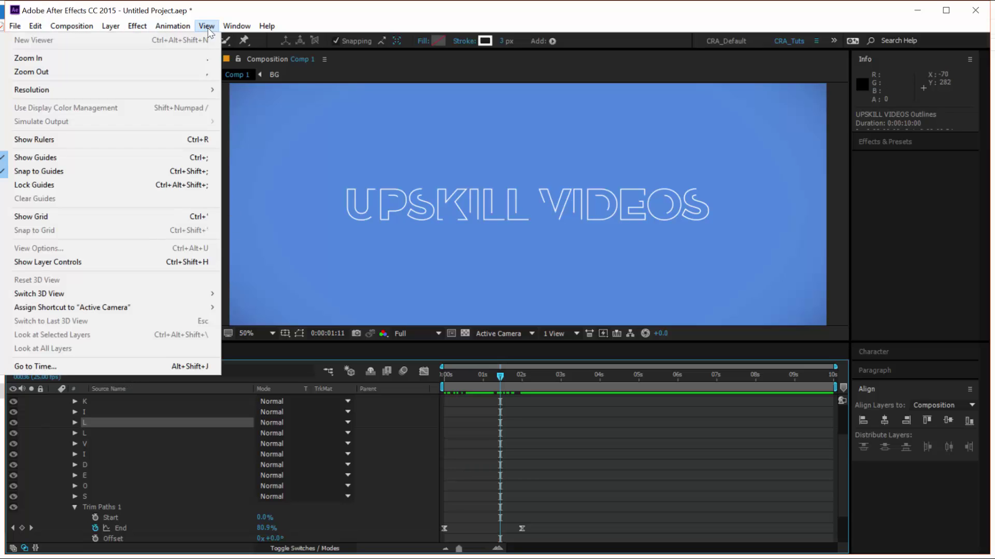
pyautogui.click(81, 262)
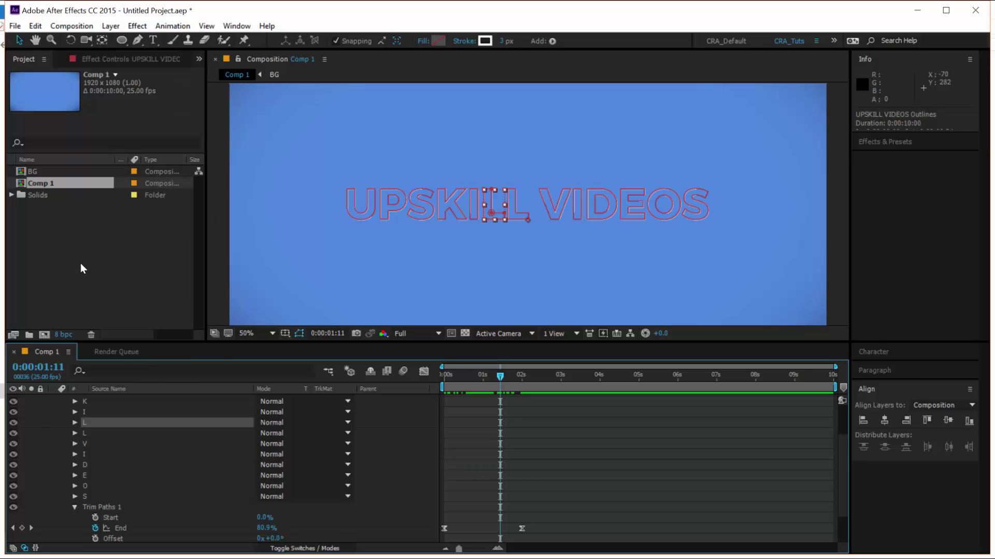
pyautogui.click(126, 443)
pyautogui.click(110, 422)
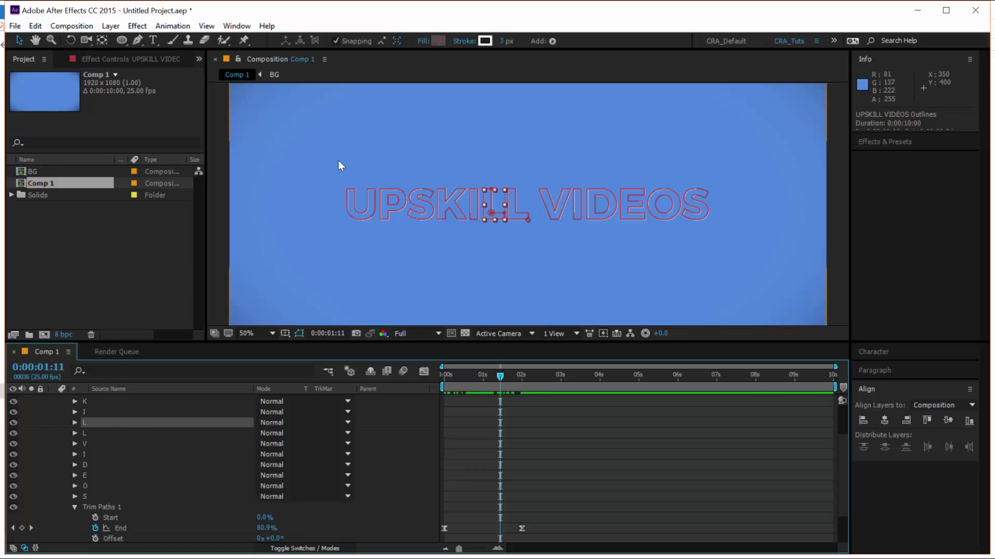
pyautogui.press('.')
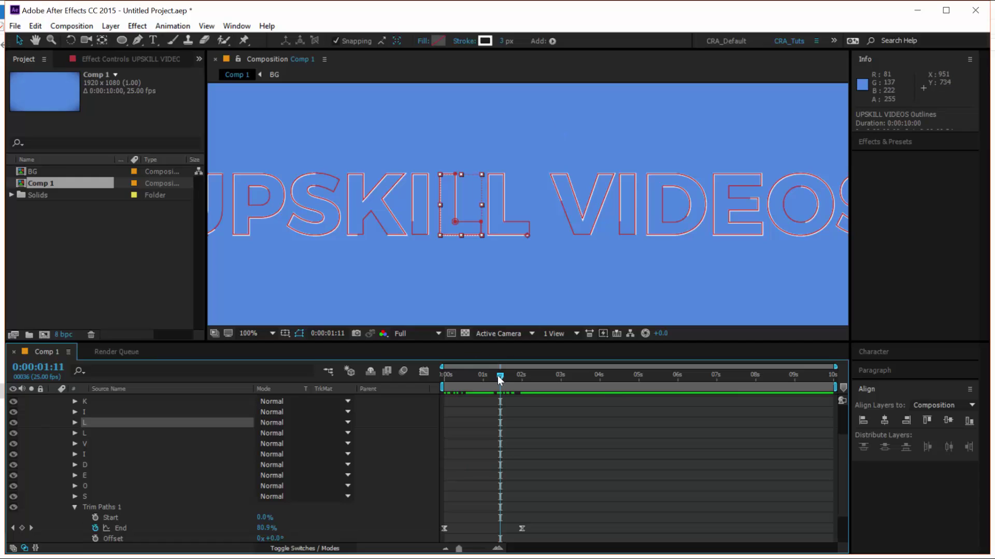
pyautogui.moveTo(500, 377); pyautogui.dragTo(484, 391)
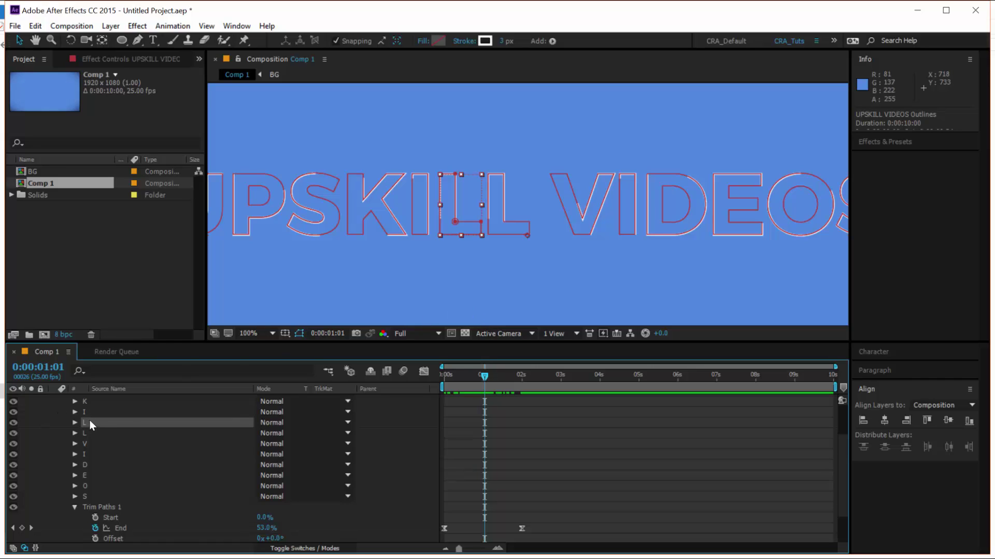
pyautogui.click(455, 177)
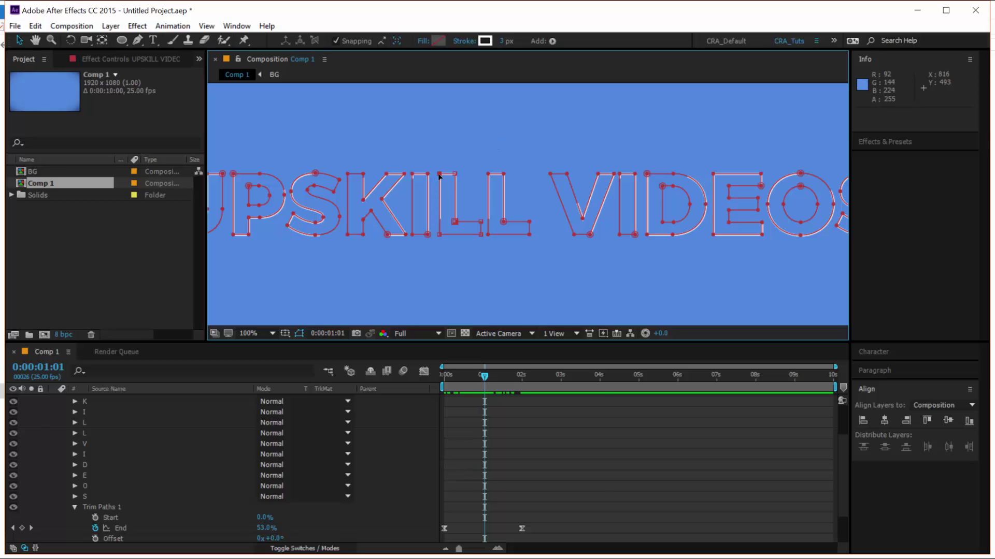
# Set First Vertex on the L in SKILL and scrub back to the animation start.
pyautogui.rightClick(439, 177)
pyautogui.moveTo(468, 170)
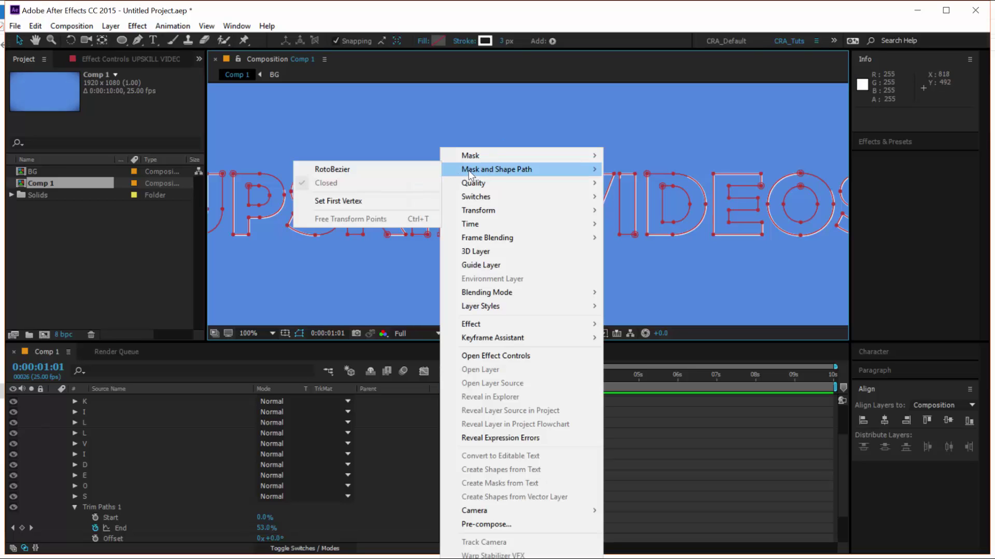
pyautogui.click(346, 204)
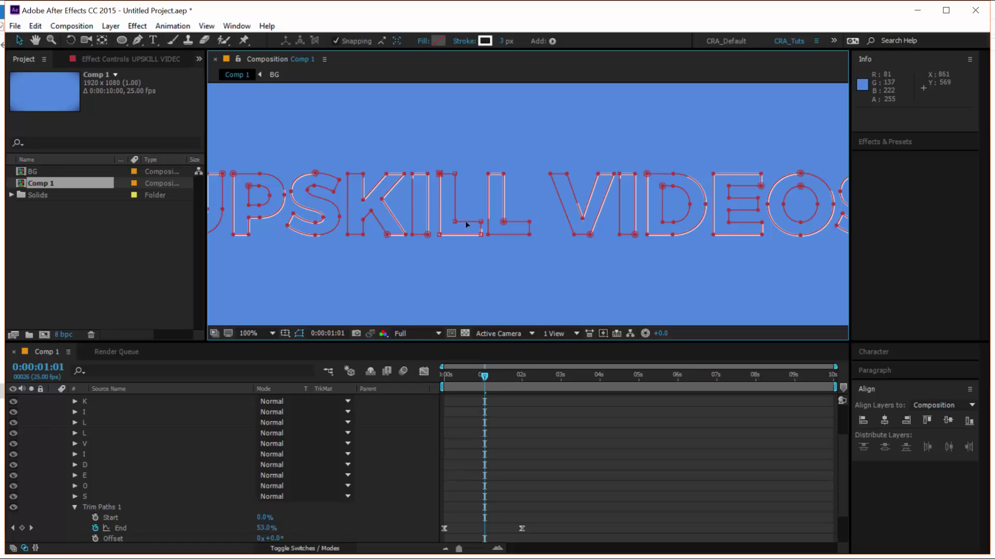
pyautogui.moveTo(485, 383)
pyautogui.mouseDown()
pyautogui.moveTo(443, 394)
pyautogui.moveTo(489, 398)
pyautogui.mouseUp()
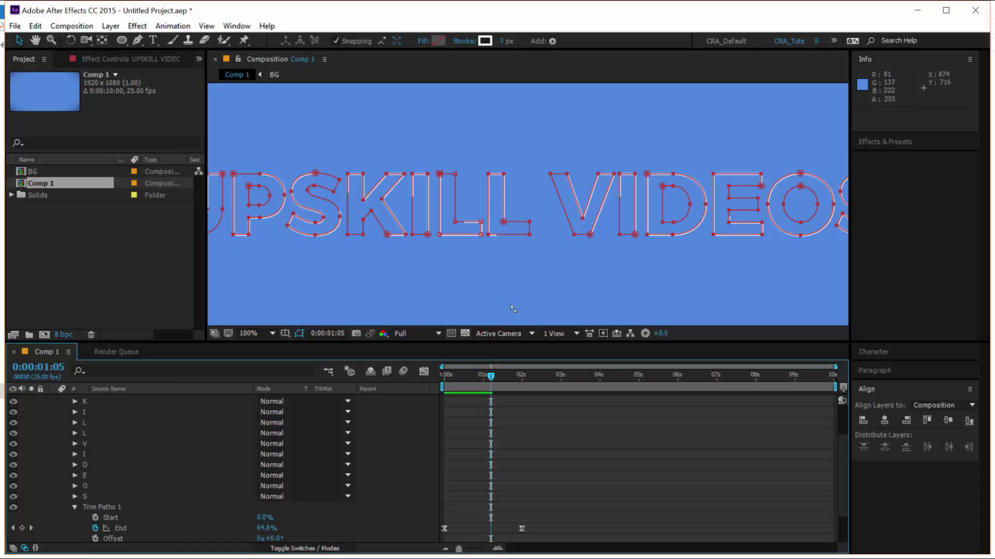
# Set First Vertex on the I in VIDEOS and scrub to just past three seconds.
pyautogui.click(96, 455)
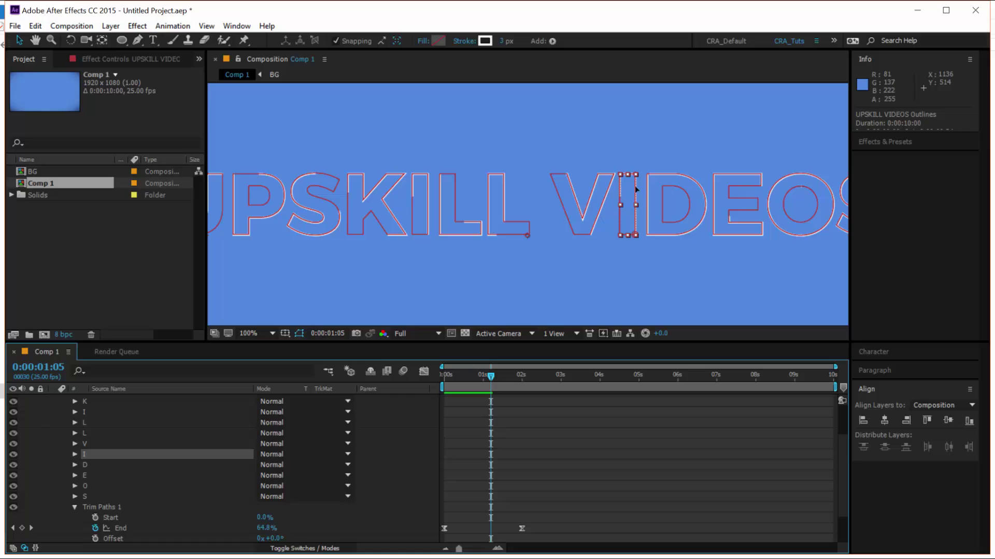
pyautogui.hotkey('ctrl', 'a')
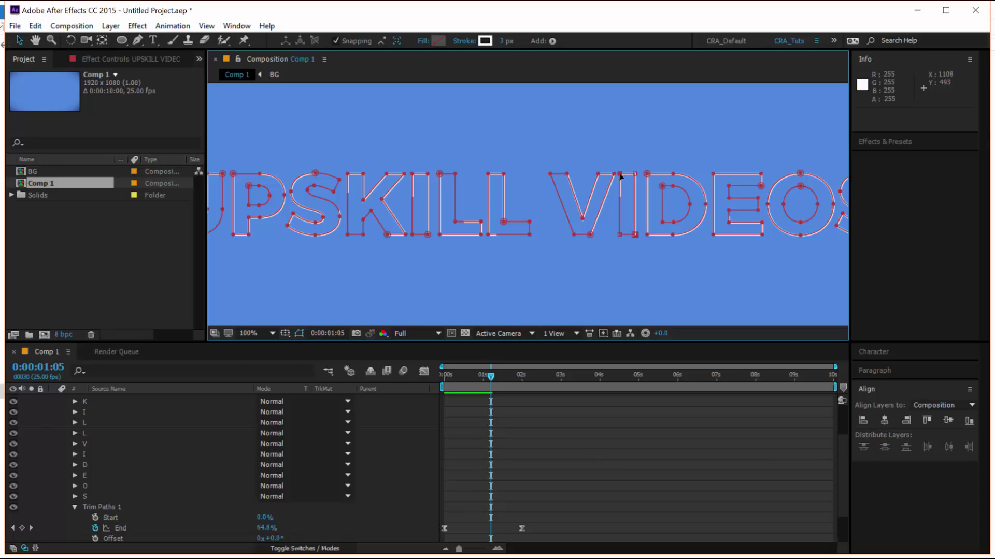
pyautogui.rightClick(621, 176)
pyautogui.moveTo(629, 171)
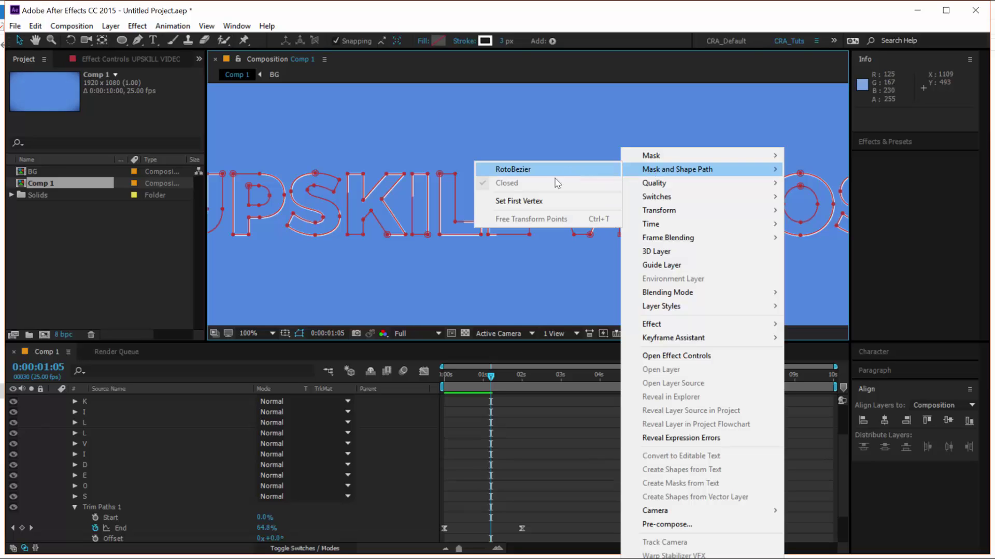
pyautogui.click(534, 200)
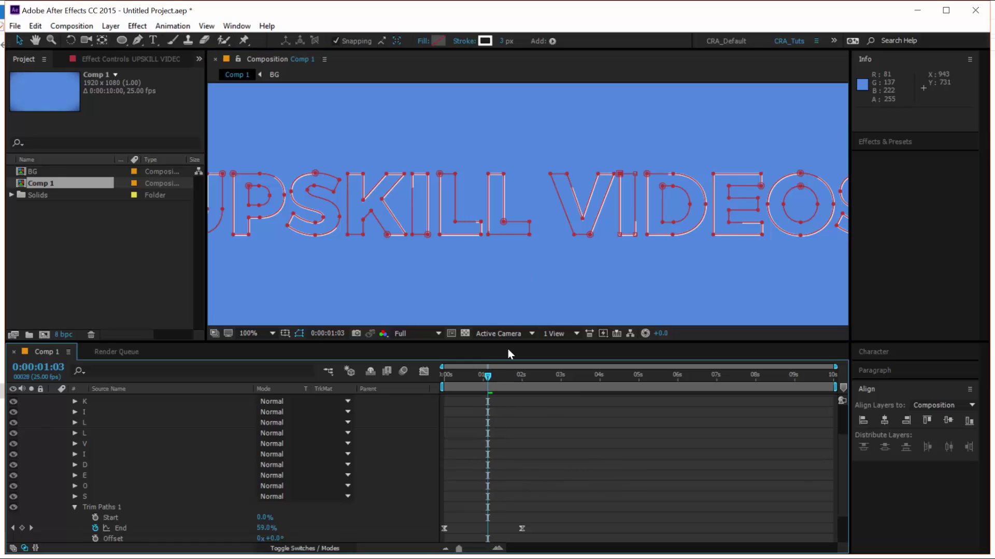
pyautogui.click(530, 375)
pyautogui.moveTo(545, 377); pyautogui.dragTo(562, 384)
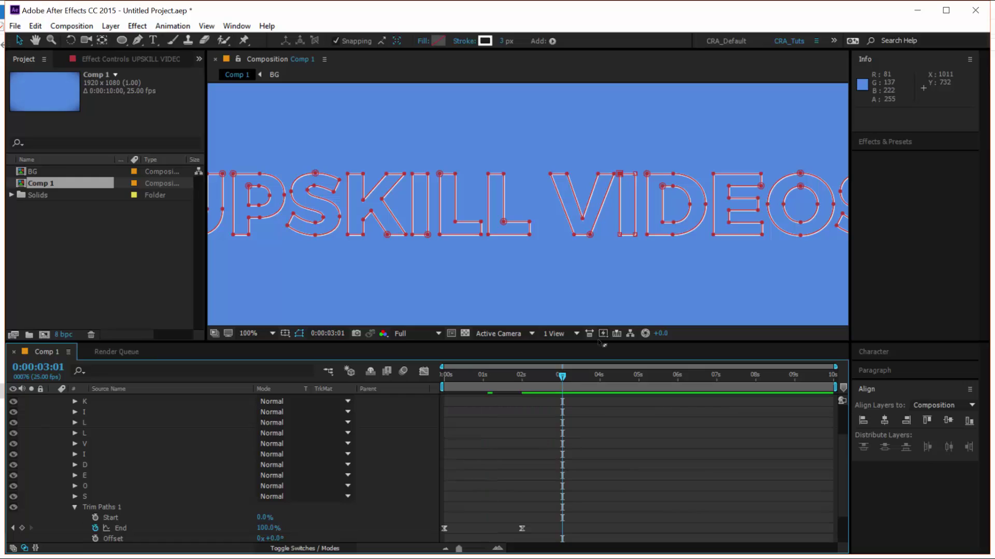
# End the work area at 0:00:03:01 and preview the write-on from the start.
pyautogui.press('n')
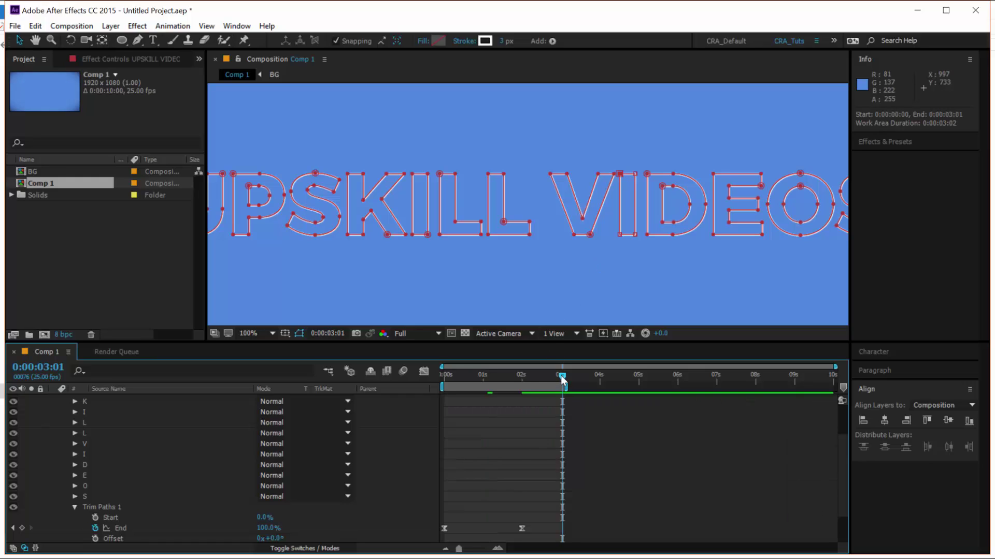
pyautogui.moveTo(562, 381); pyautogui.dragTo(362, 382)
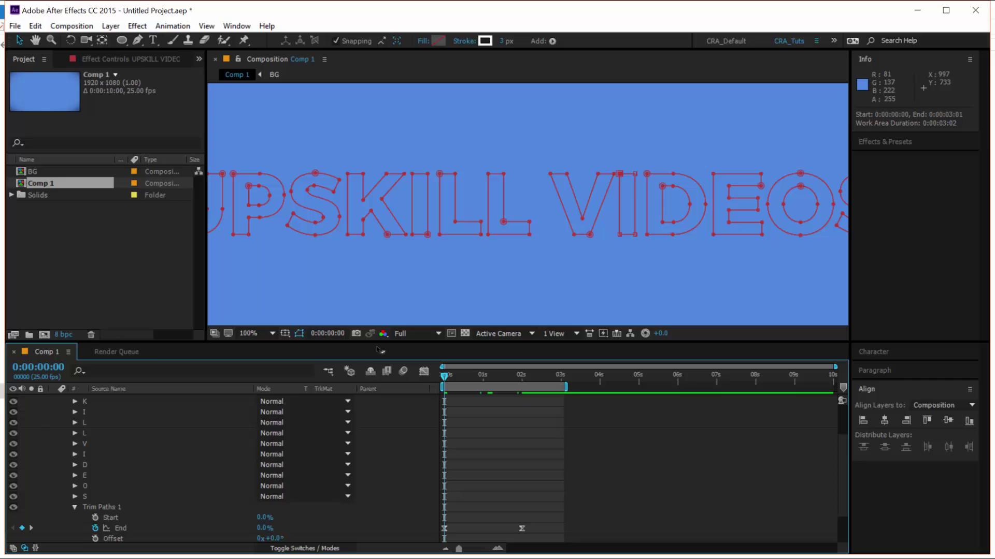
pyautogui.press('space')
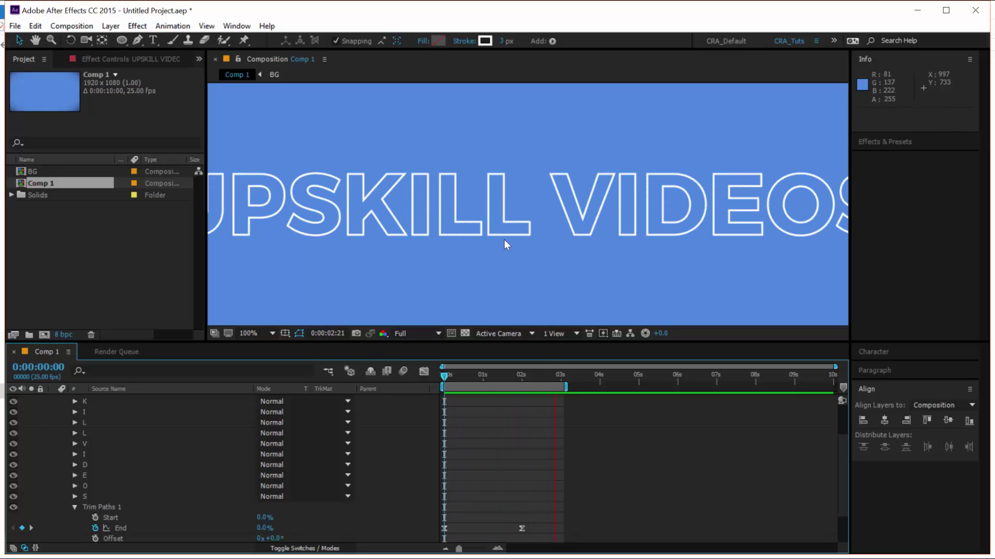
pyautogui.press('space')
# Zoom the viewer to 50%, replay the preview, and collapse the outline layer's properties.
pyautogui.press(',')
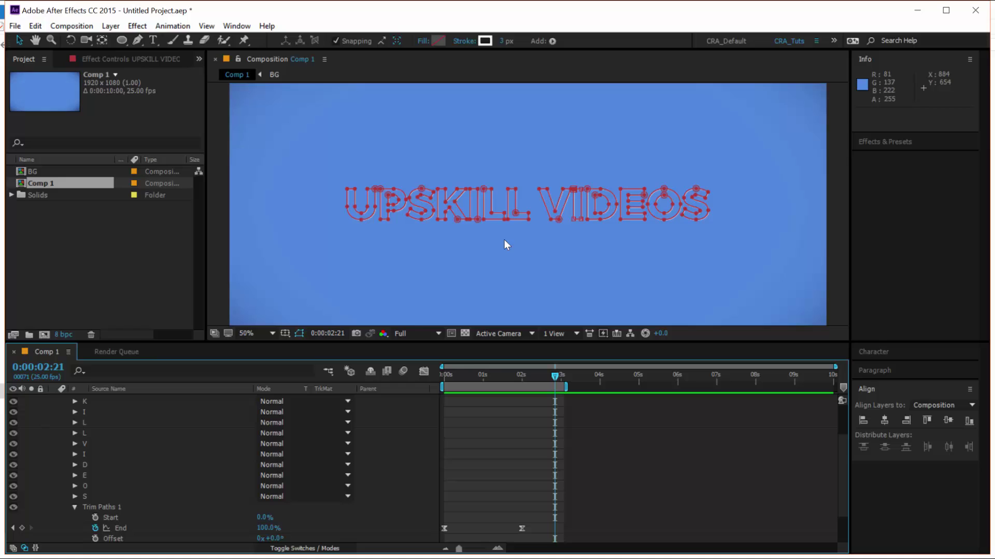
pyautogui.click(469, 375)
pyautogui.press('space')
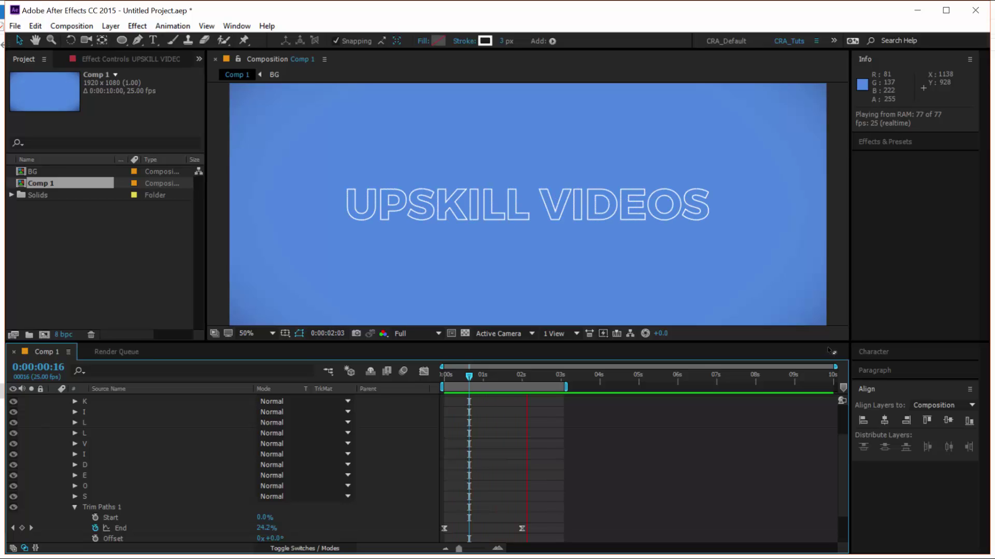
pyautogui.click(720, 402)
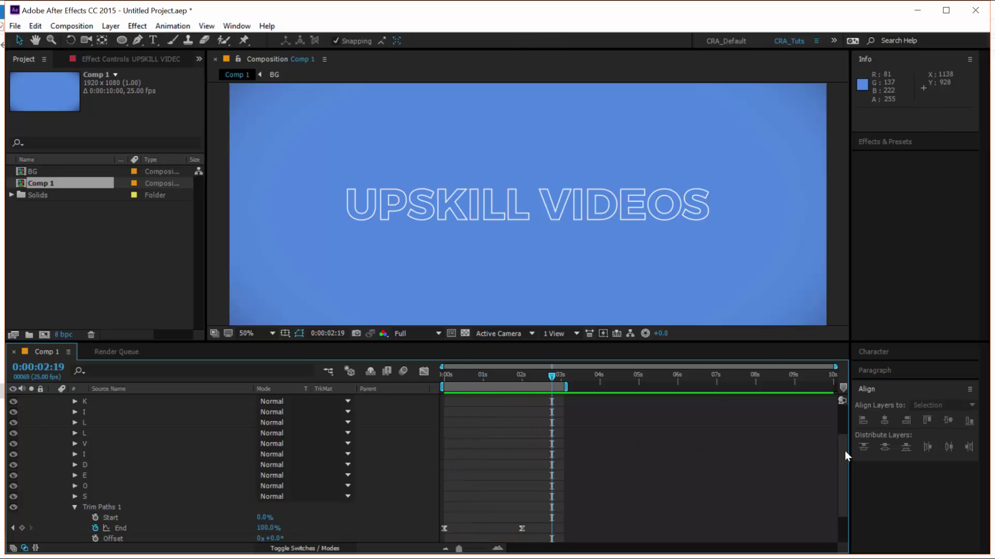
pyautogui.moveTo(844, 451); pyautogui.dragTo(828, 390)
pyautogui.click(54, 400)
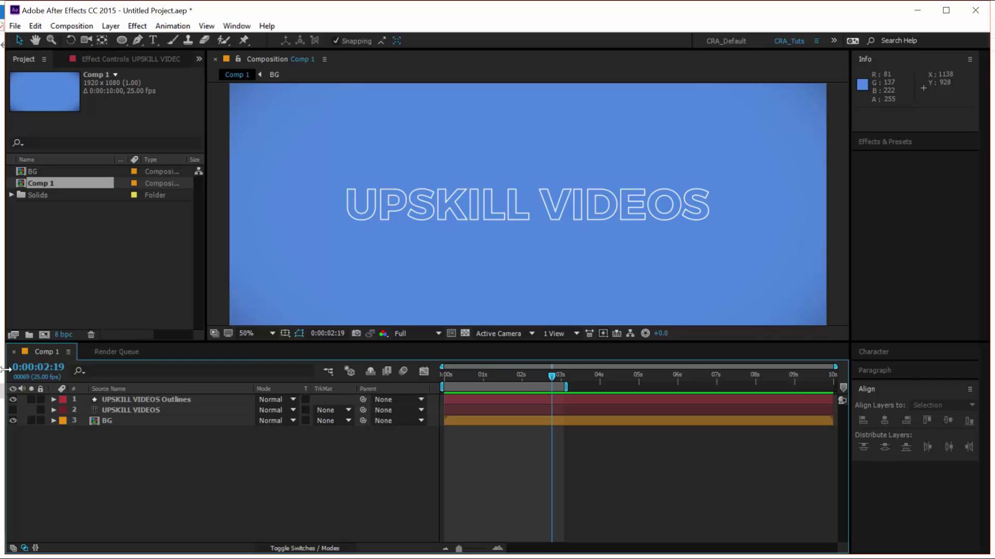
# Duplicate the UPSKILL VIDEOS Outlines layer twice with Ctrl+D, then select Outlines 3.
pyautogui.hotkey('ctrl', 'd')
pyautogui.click(162, 400)
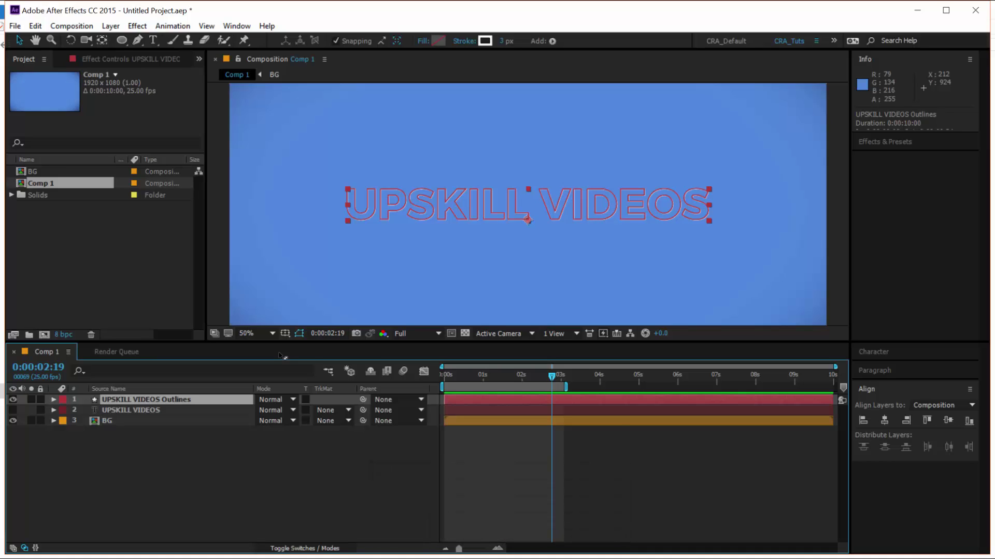
pyautogui.hotkey('ctrl', 'd')
pyautogui.hotkey('ctrl', 'd')
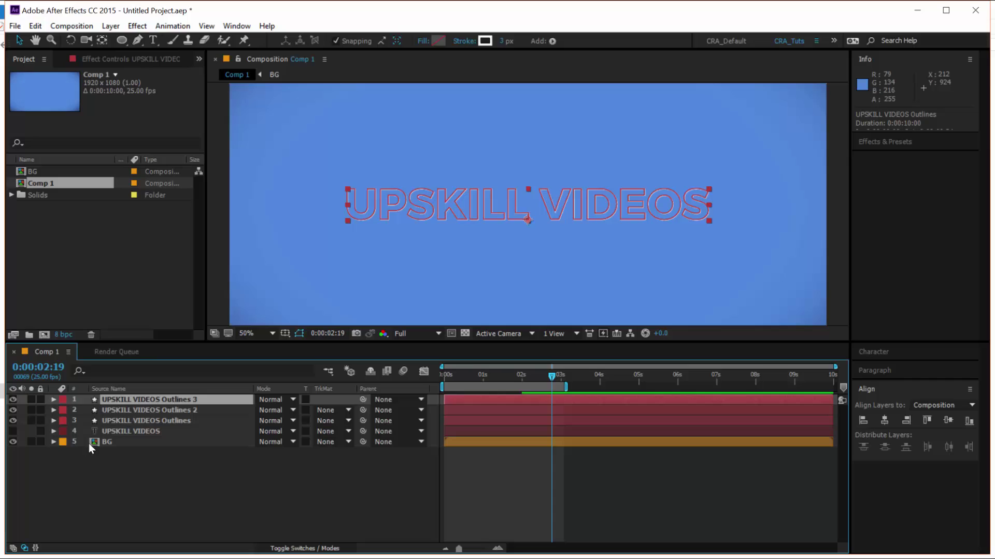
pyautogui.click(110, 484)
pyautogui.click(146, 400)
# Change the Outlines 2 stroke colour to red.
pyautogui.click(166, 411)
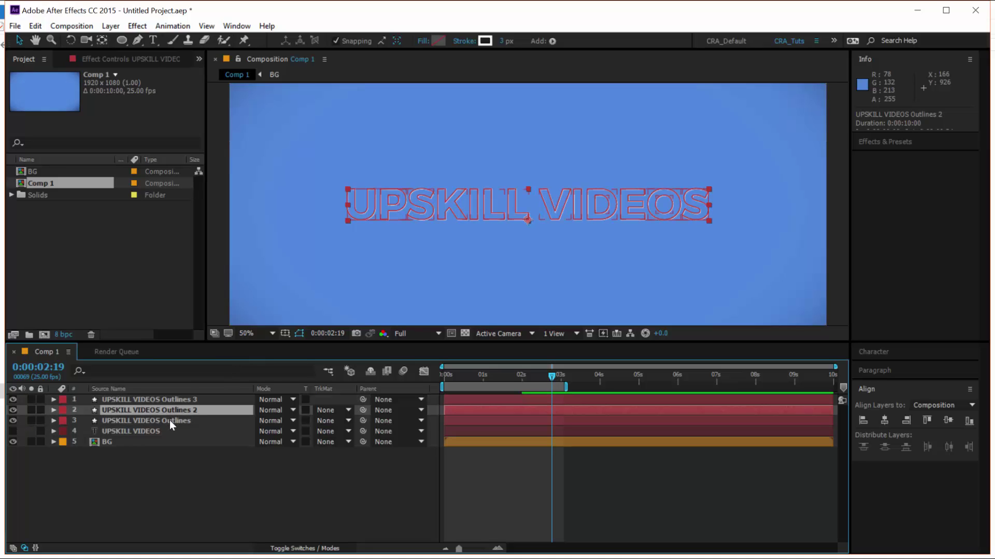
pyautogui.click(485, 41)
pyautogui.moveTo(340, 58); pyautogui.dragTo(343, 105)
pyautogui.click(499, 26)
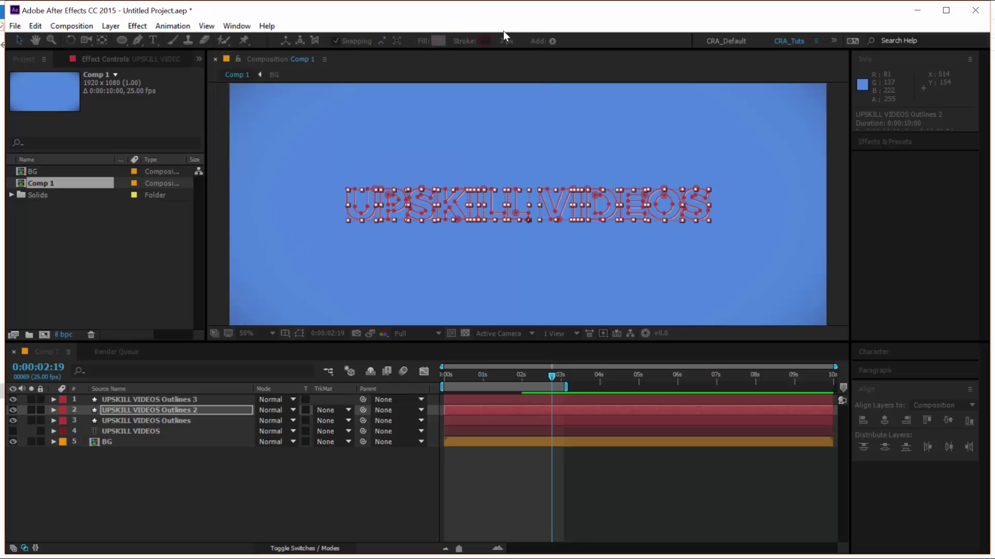
# Set the original Outlines layer's stroke to dark navy 1B244D and scrub near the start.
pyautogui.click(184, 421)
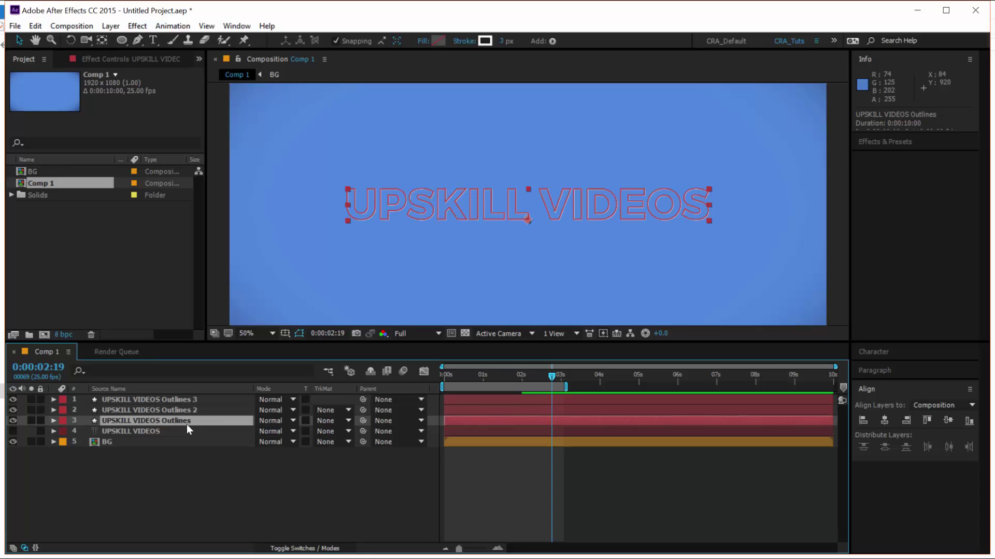
pyautogui.click(484, 41)
pyautogui.click(400, 78)
pyautogui.moveTo(346, 117); pyautogui.dragTo(329, 136)
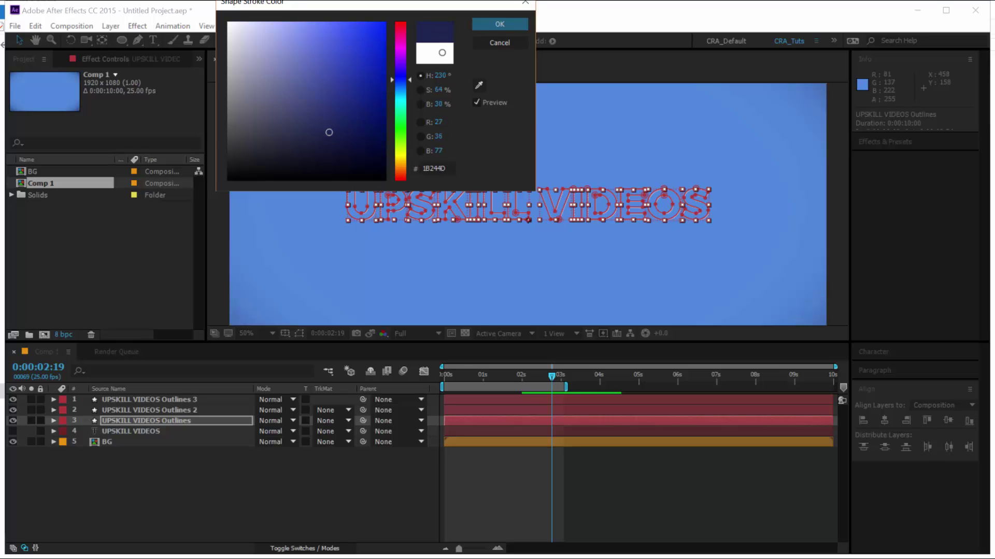
pyautogui.click(501, 26)
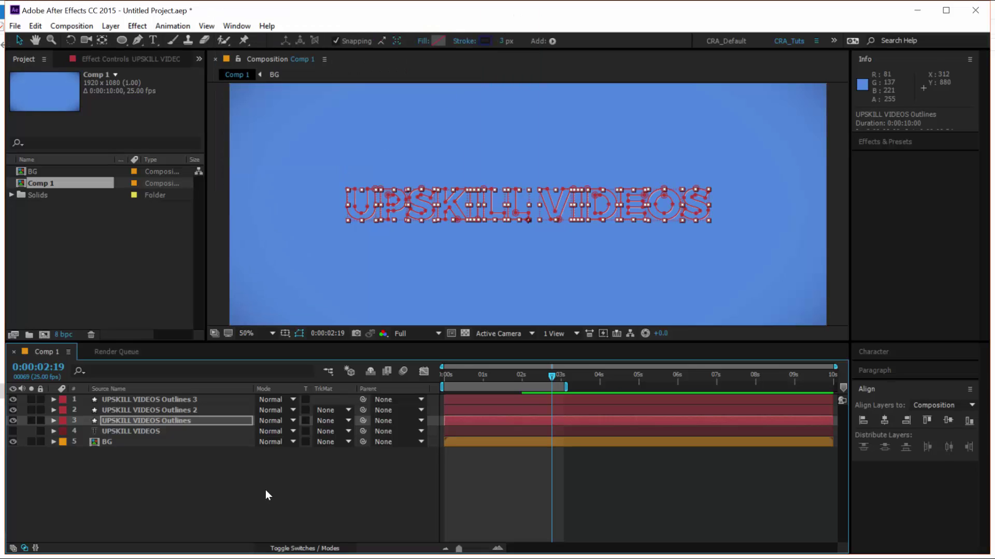
pyautogui.click(424, 530)
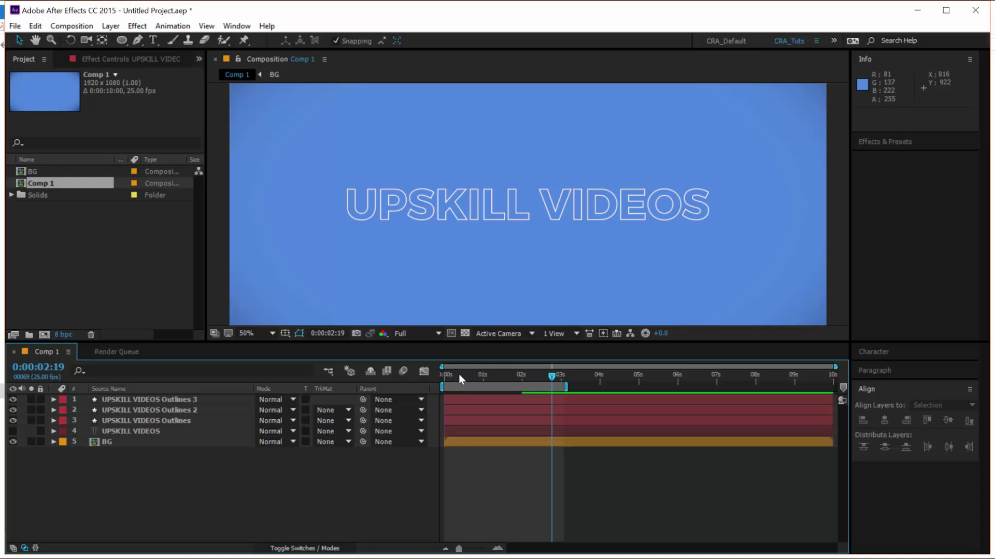
pyautogui.moveTo(459, 374); pyautogui.dragTo(503, 383)
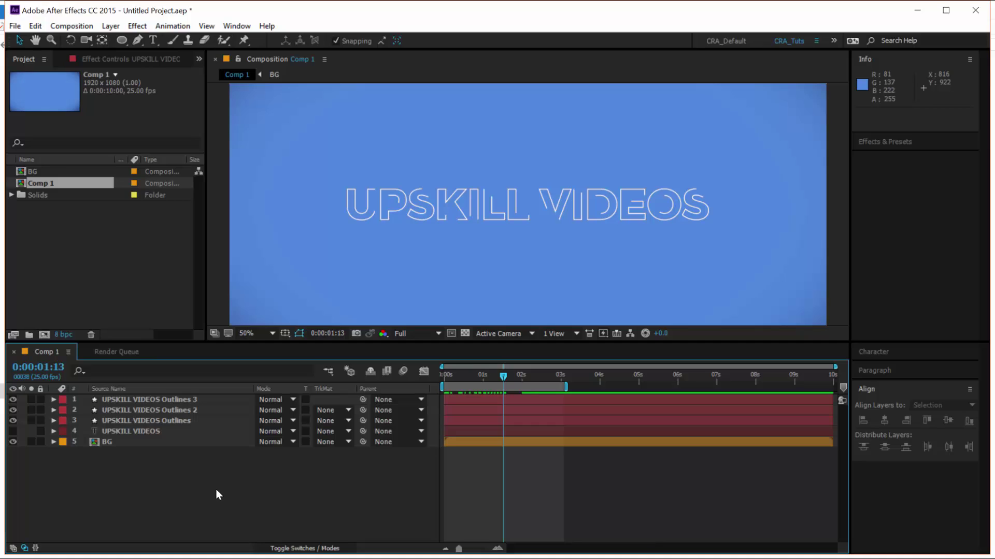
# Return to frame zero and shift Outlines 2 to start a couple of frames later.
pyautogui.click(153, 422)
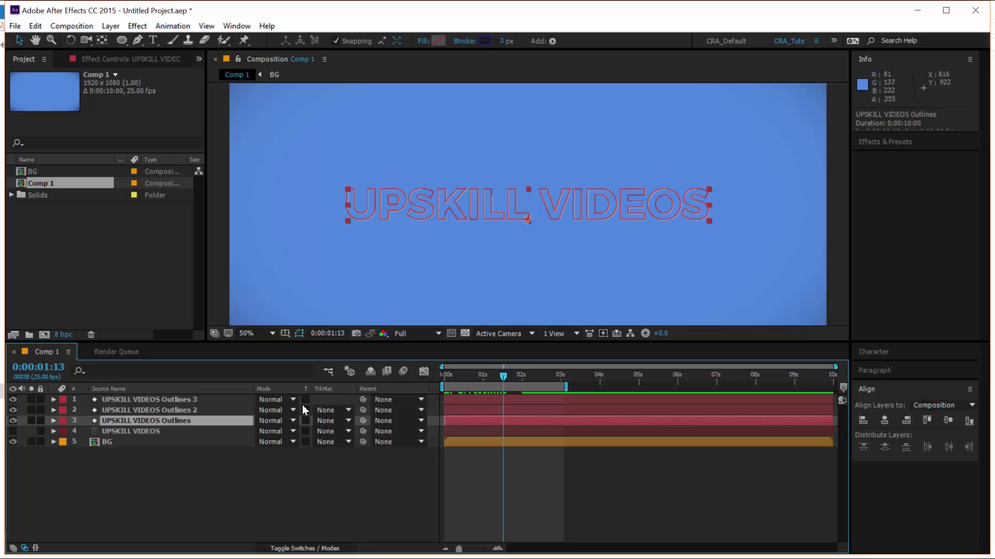
pyautogui.moveTo(458, 372); pyautogui.dragTo(415, 375)
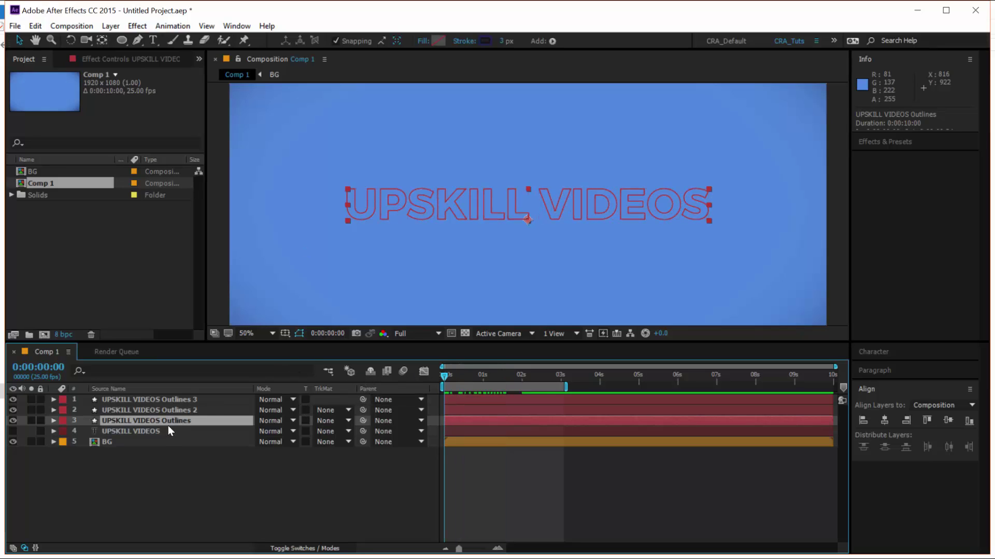
pyautogui.click(173, 410)
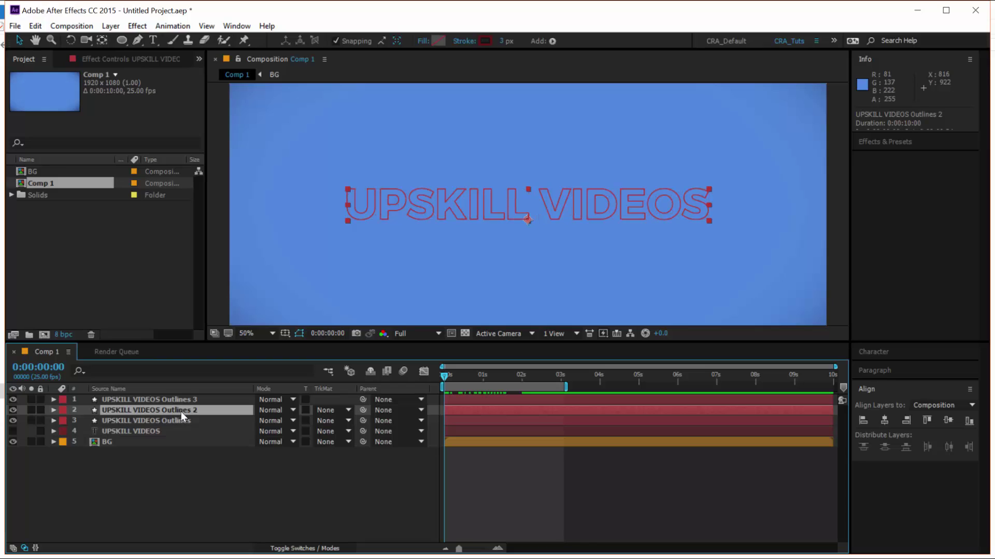
pyautogui.hotkey('alt', 'pagedown')
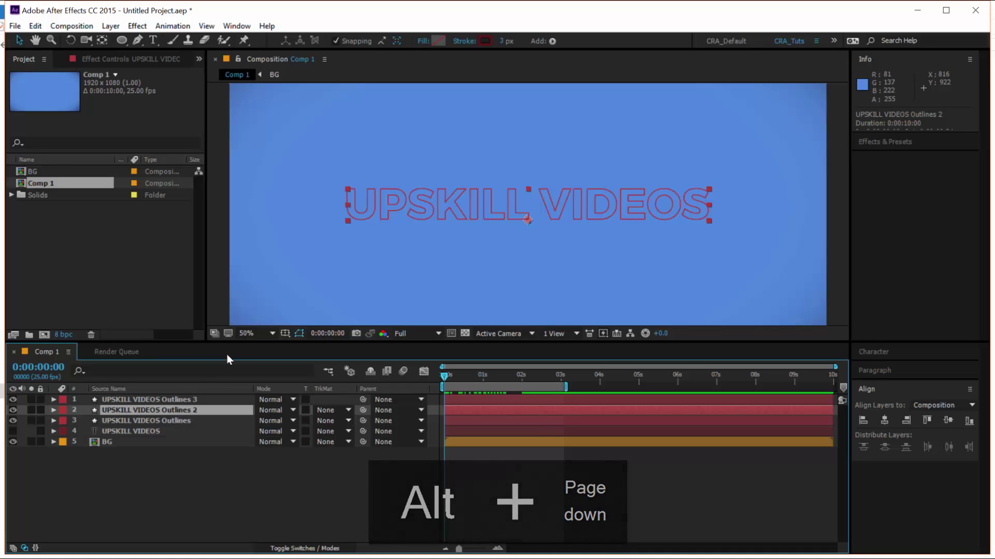
pyautogui.hotkey('alt', 'pagedown')
pyautogui.hotkey('alt', 'pagedown')
pyautogui.hotkey('alt', 'pagedown')
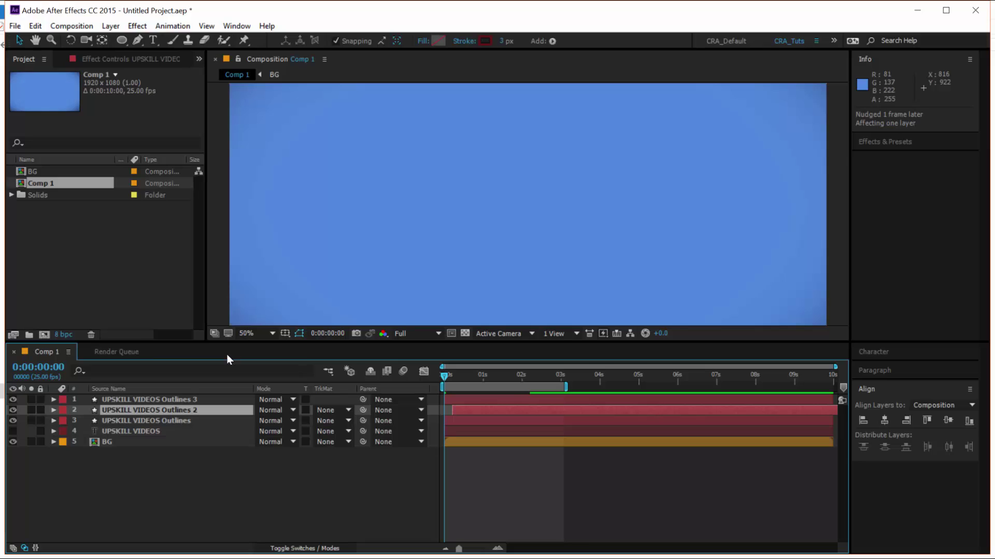
pyautogui.hotkey('shift', 'alt', 'pagedown')
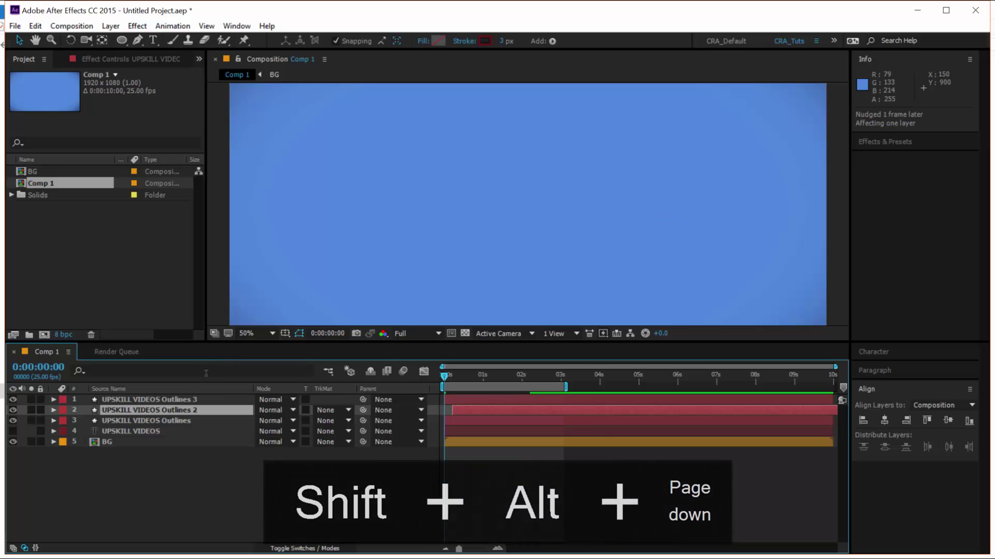
# Shift Outlines 3 to start 10 frames later and compare the three layers' timing.
pyautogui.click(173, 400)
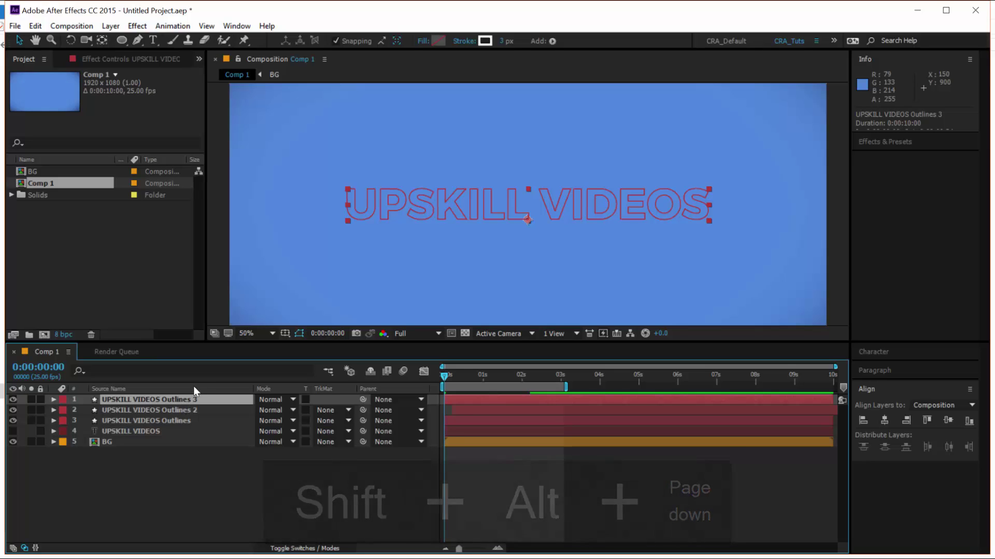
pyautogui.hotkey('shift', 'alt', 'pagedown')
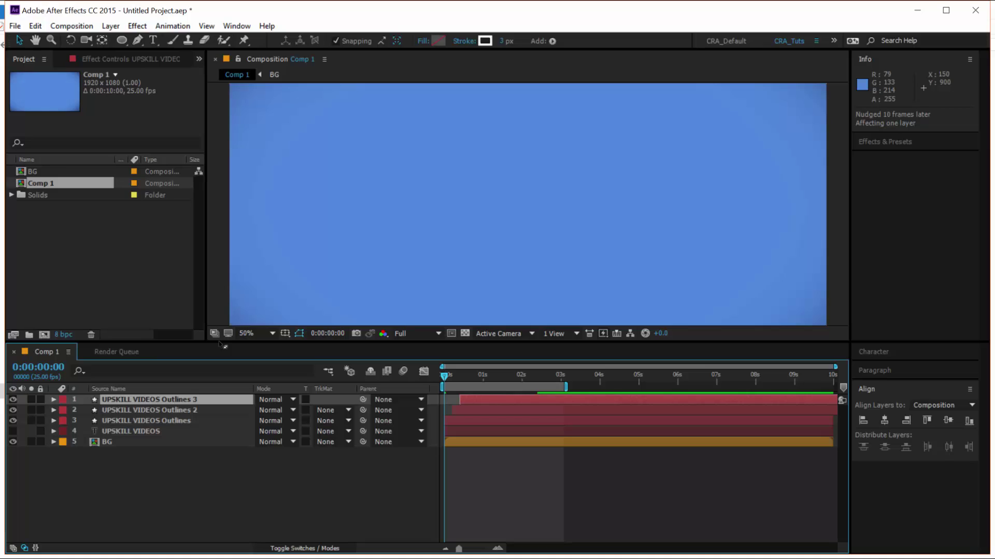
pyautogui.click(183, 422)
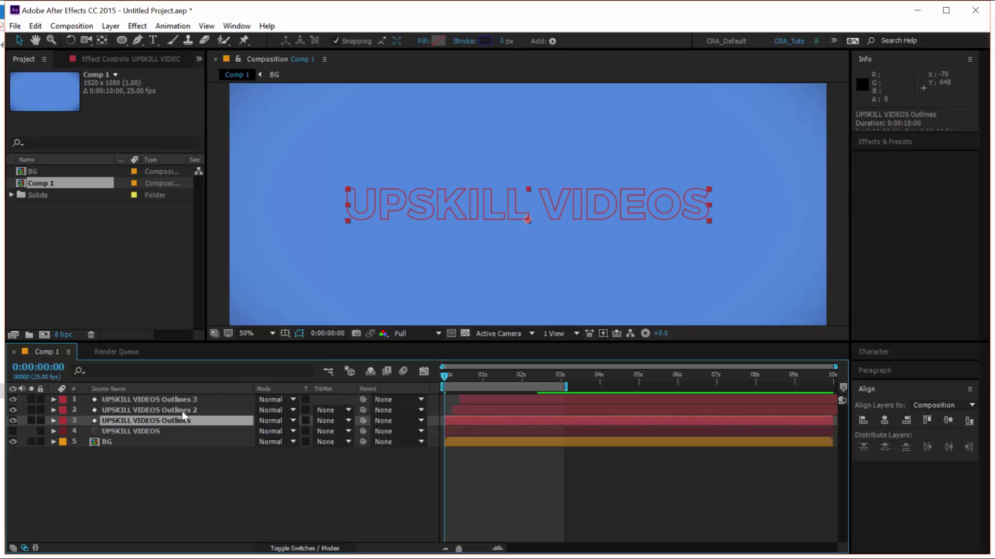
pyautogui.click(183, 411)
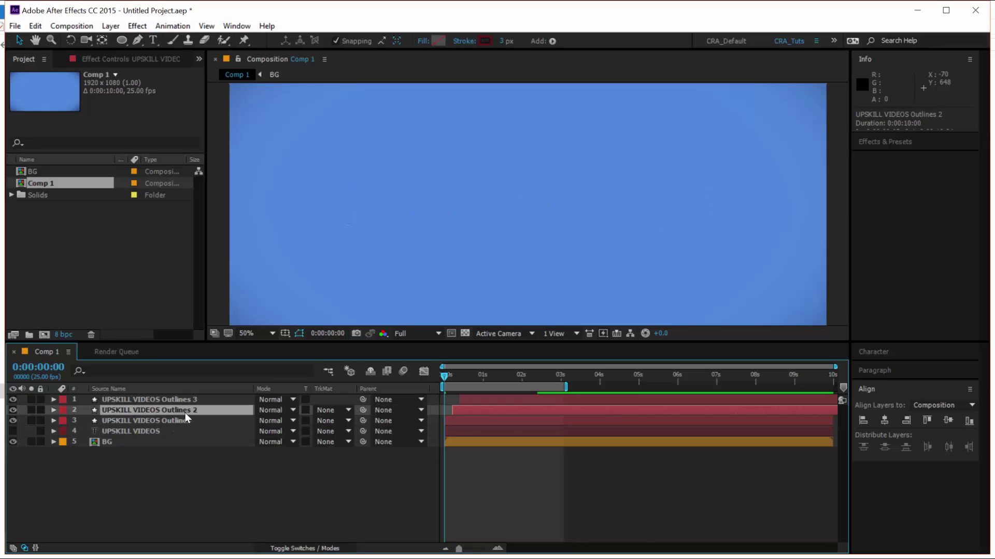
pyautogui.click(189, 400)
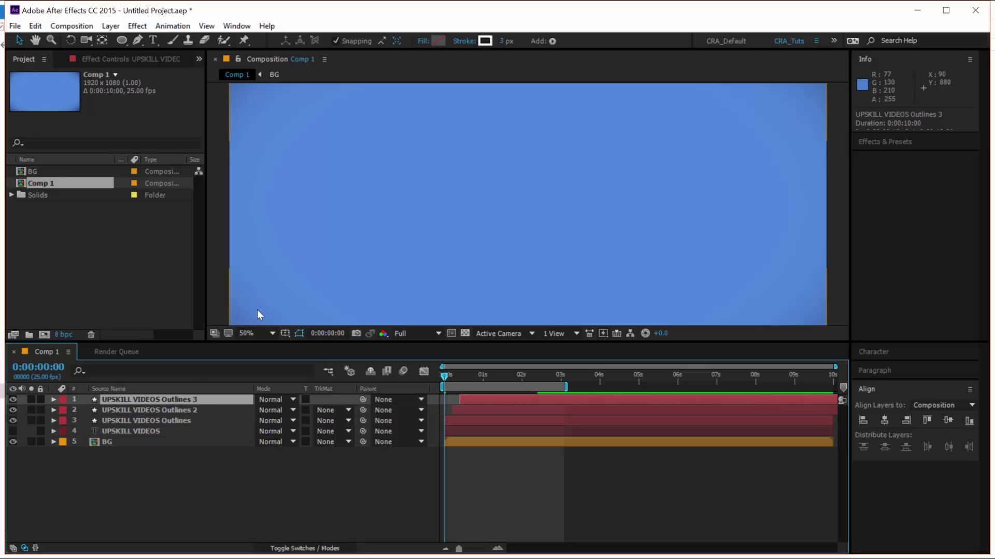
# Preview the cascaded three-layer write-on animation.
pyautogui.press('space')
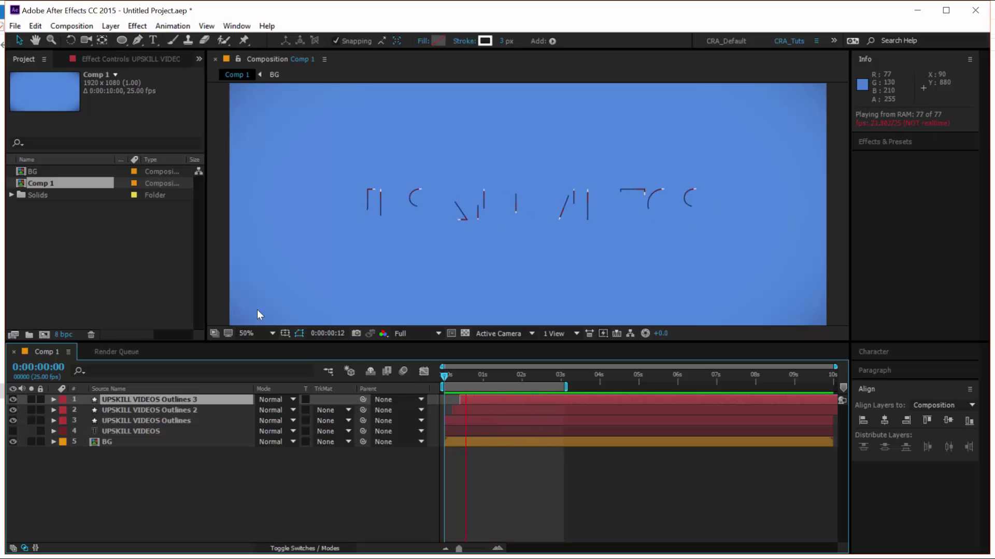
pyautogui.press('space')
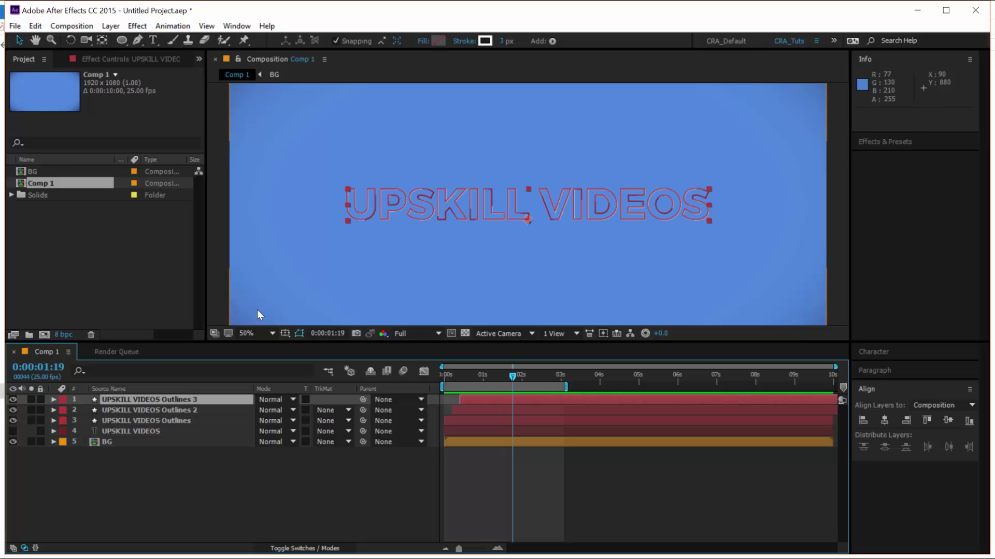
pyautogui.click(250, 463)
# Change the Outlines 2 stroke to a lighter red 9E2828 and replay from near the start.
pyautogui.click(199, 410)
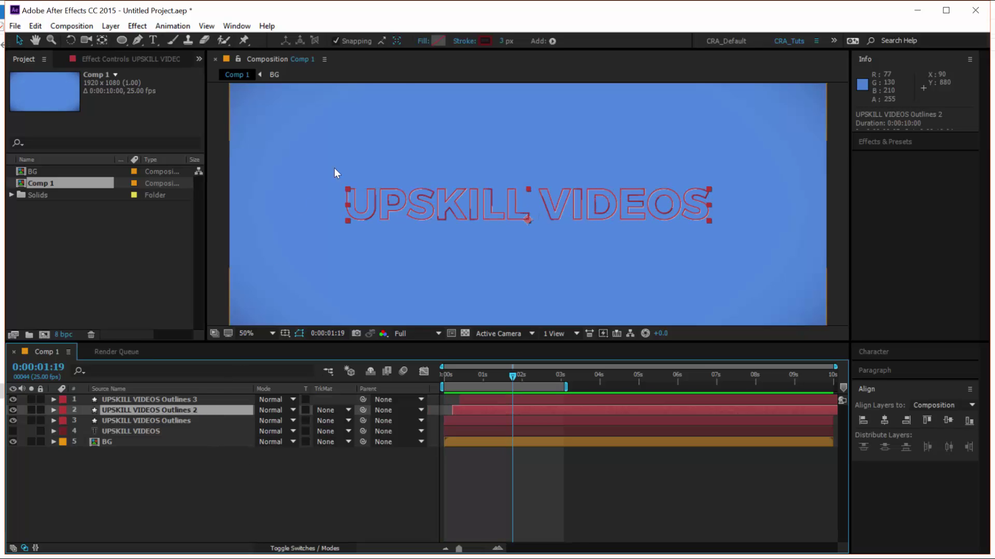
pyautogui.click(484, 41)
pyautogui.moveTo(372, 86)
pyautogui.mouseDown()
pyautogui.moveTo(346, 90)
pyautogui.moveTo(345, 82)
pyautogui.mouseUp()
pyautogui.press('Return')
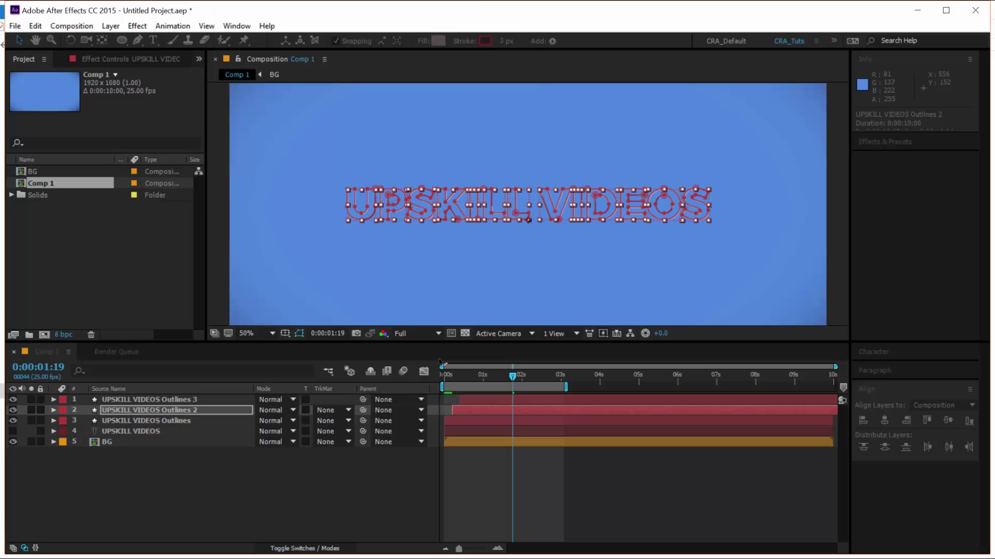
pyautogui.click(451, 375)
pyautogui.press('space')
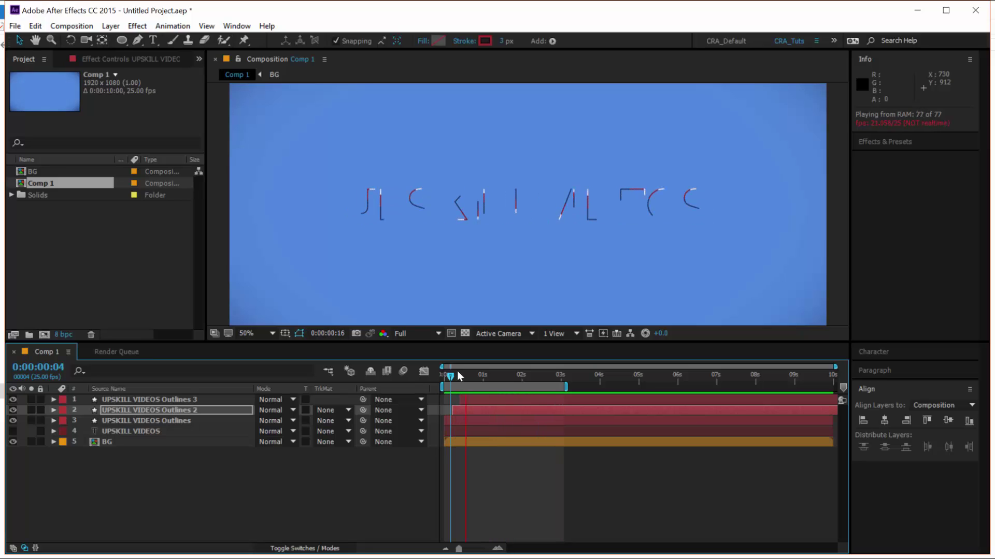
# Stop the preview and make the plain UPSKILL VIDEOS text layer visible again.
pyautogui.click(355, 516)
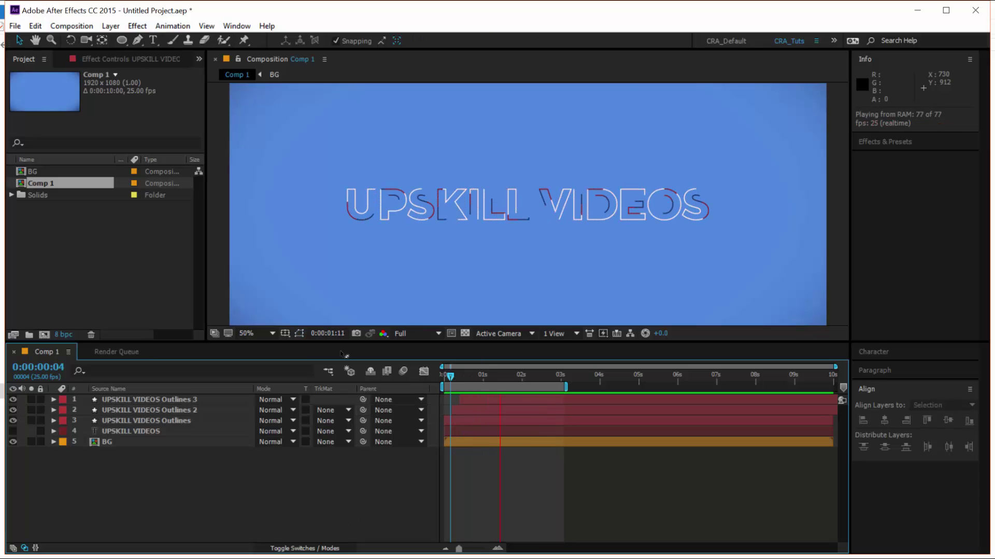
pyautogui.press('space')
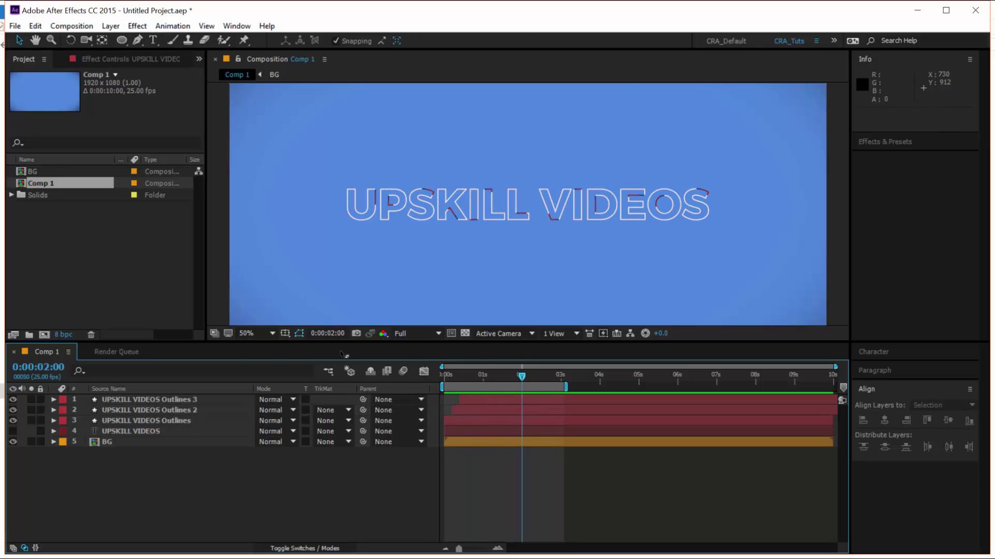
pyautogui.click(143, 431)
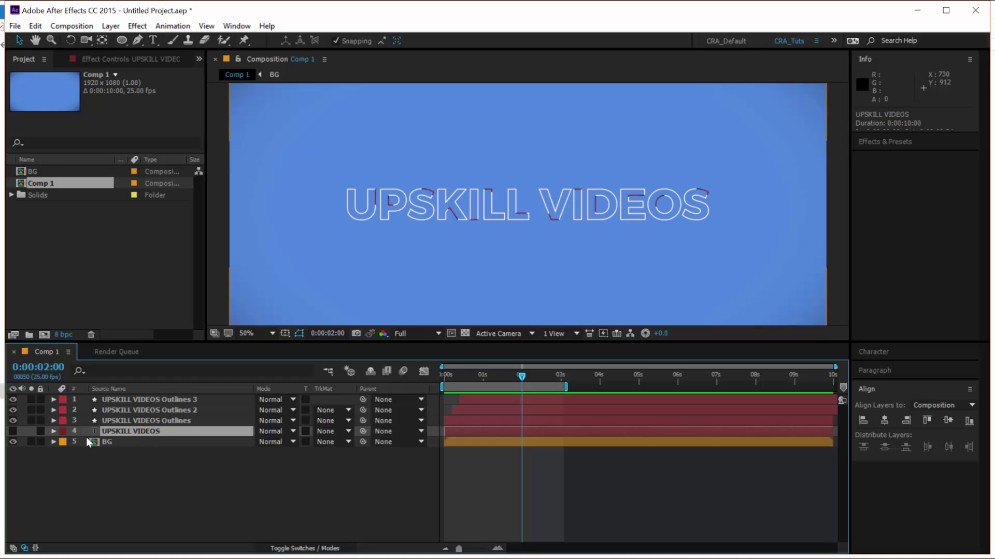
pyautogui.click(13, 431)
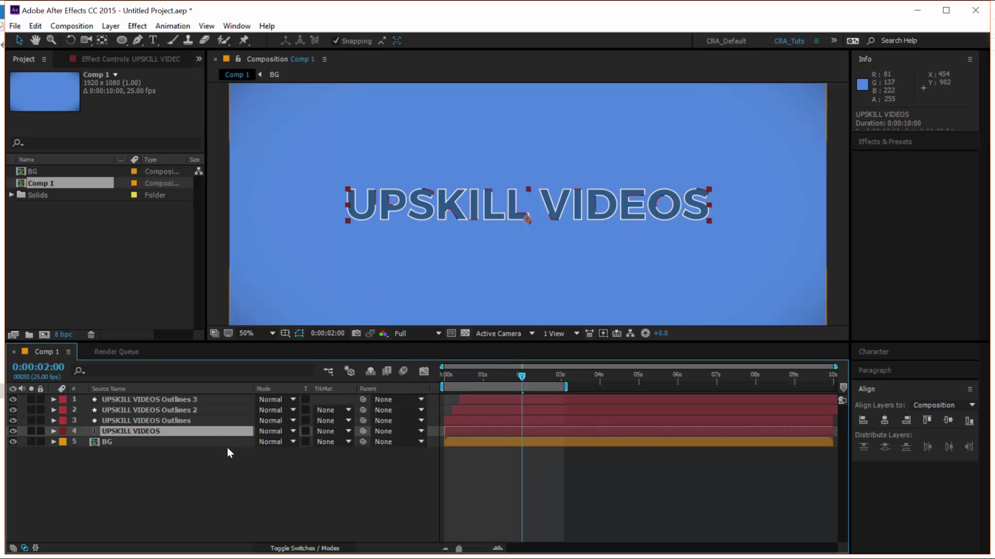
# In the Character panel, sample the background blue as the fill and darken it to deep blue.
pyautogui.click(899, 352)
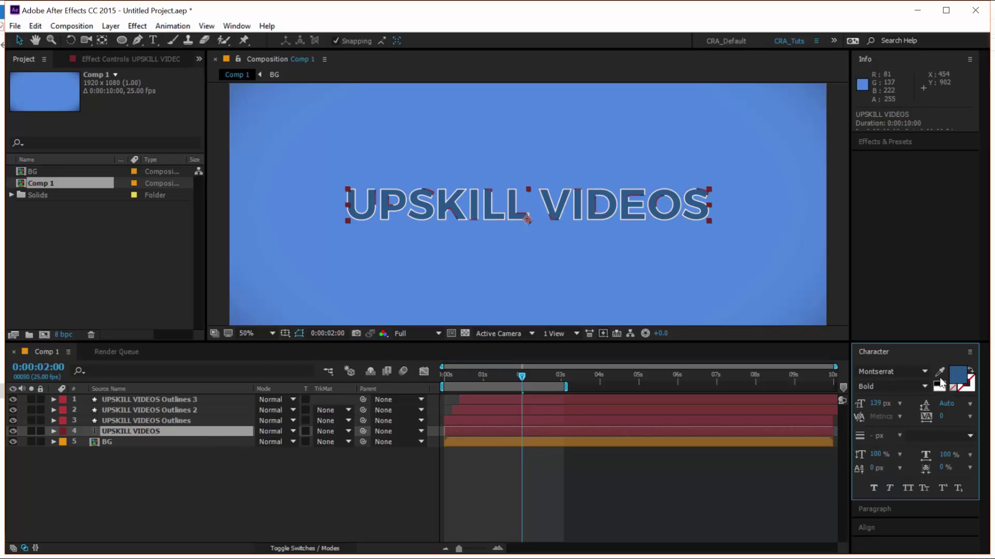
pyautogui.click(598, 259)
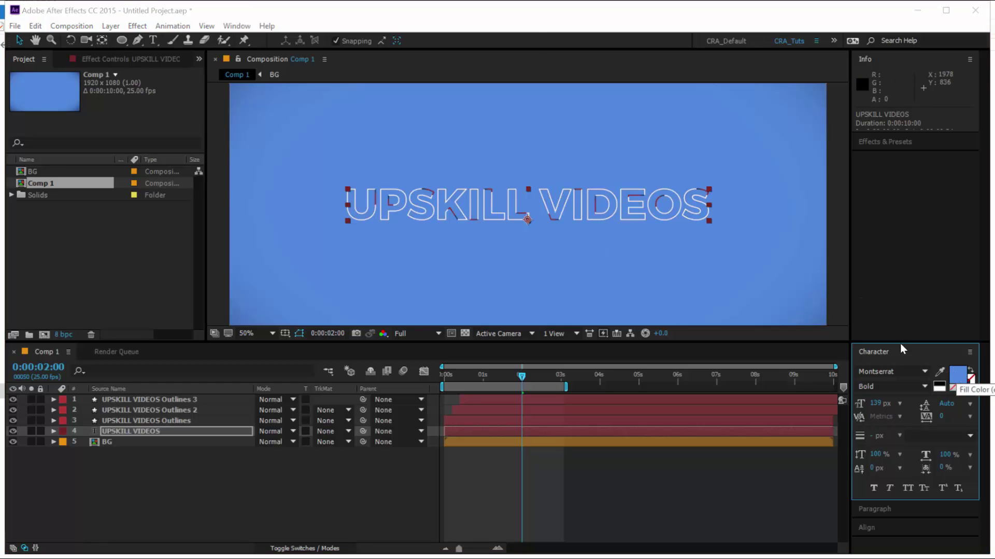
pyautogui.click(957, 373)
pyautogui.moveTo(326, 70); pyautogui.dragTo(327, 114)
pyautogui.click(478, 25)
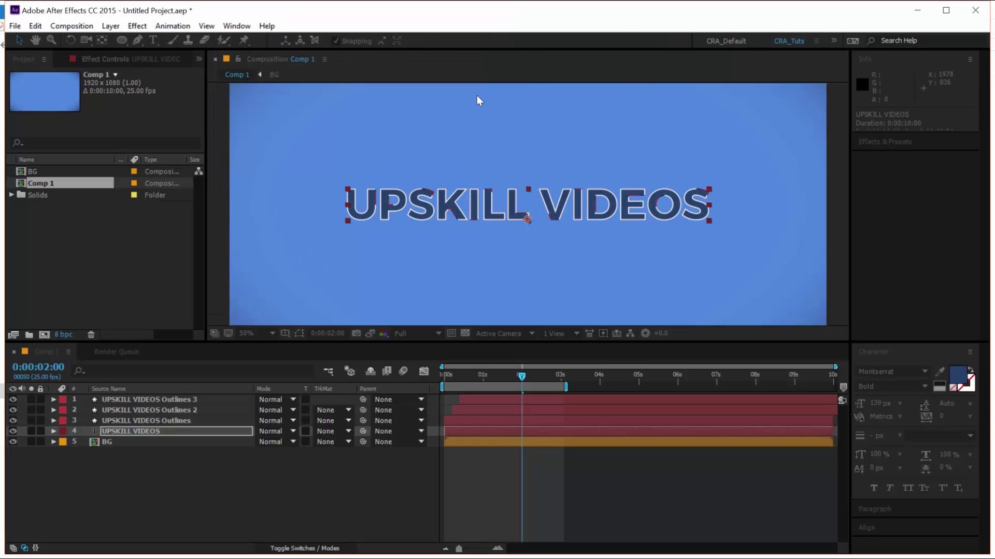
# Add a 0% Opacity keyframe to the UPSKILL VIDEOS text layer at 0:00:01:05.
pyautogui.click(166, 431)
pyautogui.press('t')
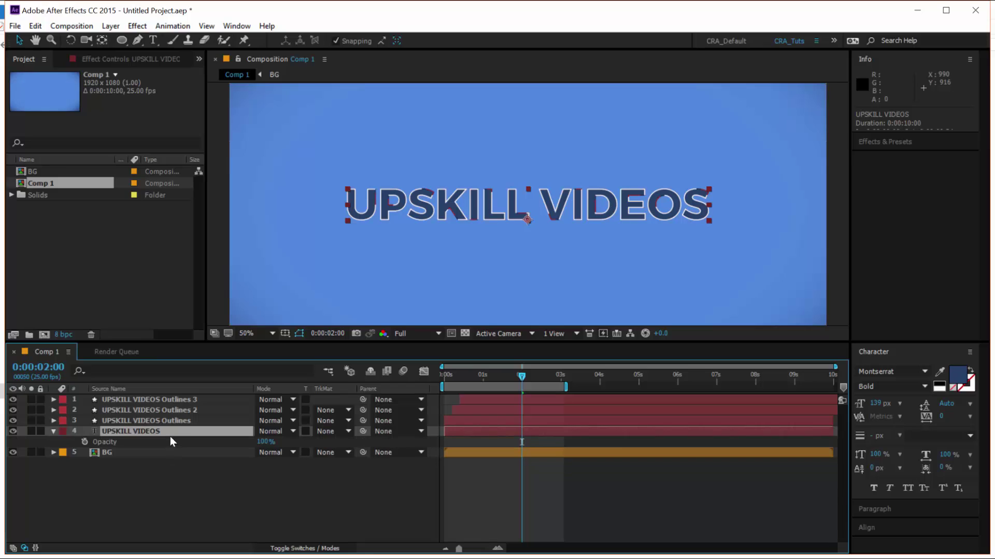
pyautogui.click(462, 378)
pyautogui.moveTo(462, 378); pyautogui.dragTo(490, 386)
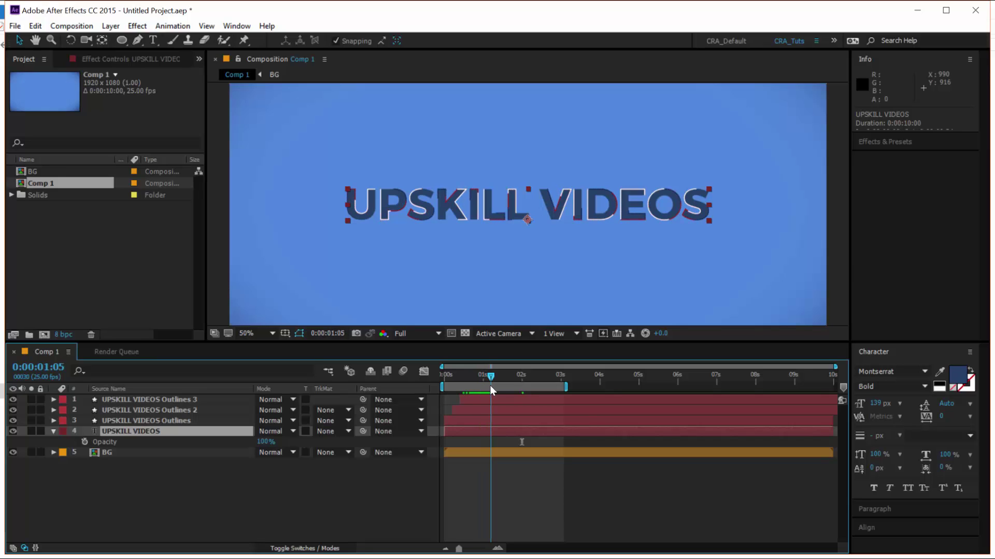
pyautogui.click(85, 443)
pyautogui.click(266, 442)
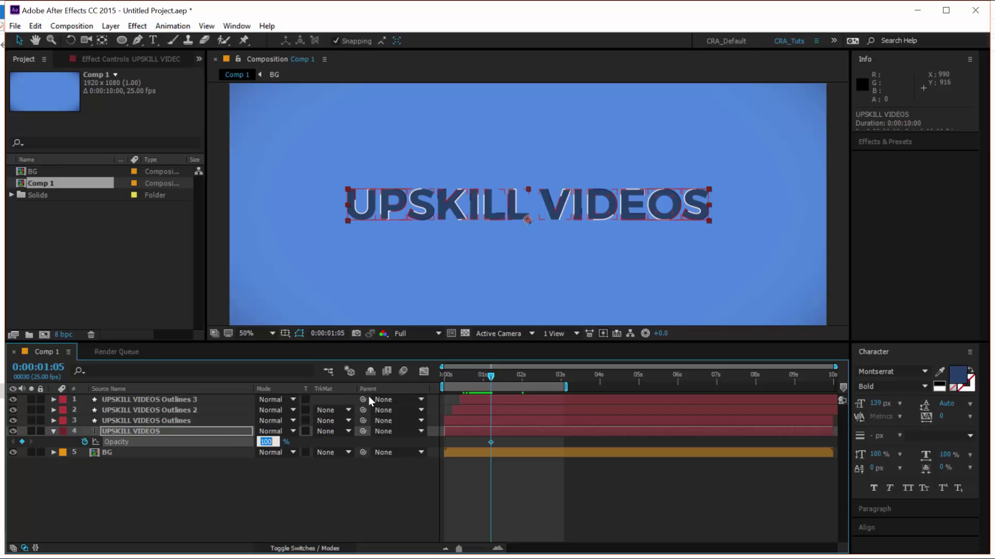
pyautogui.write('0')
pyautogui.press('Return')
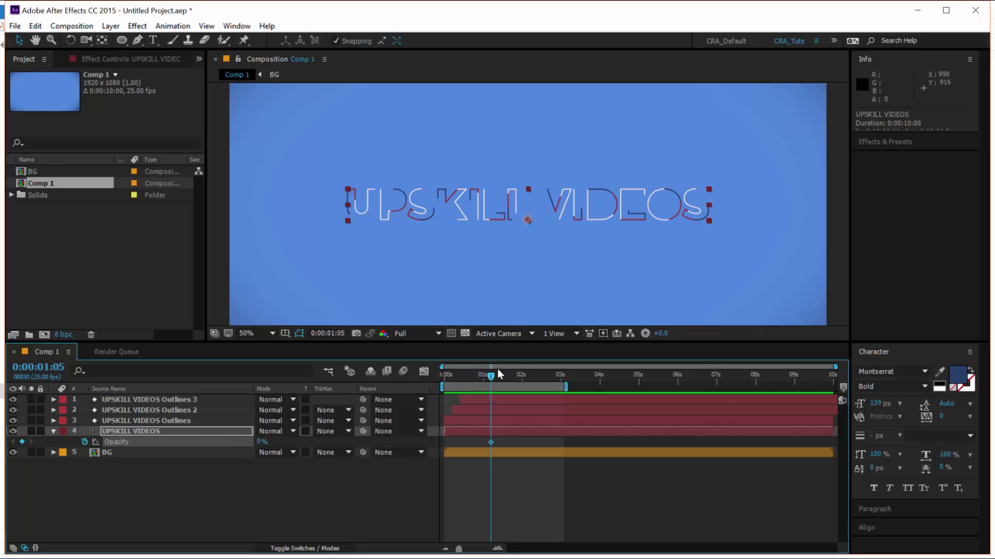
# Add a 100% Opacity keyframe at 0:00:02:02.
pyautogui.moveTo(491, 376); pyautogui.dragTo(525, 384)
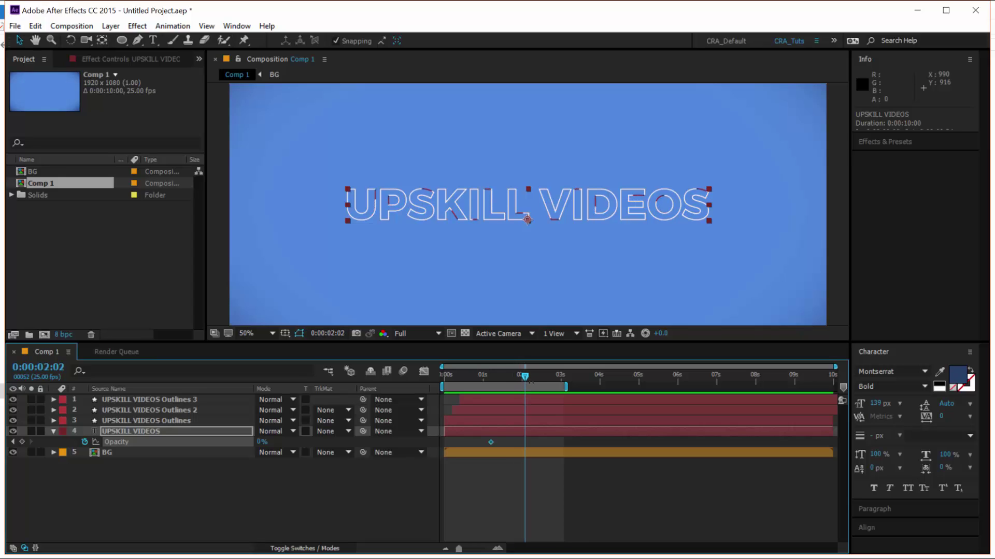
pyautogui.click(261, 442)
pyautogui.write('100')
pyautogui.press('Return')
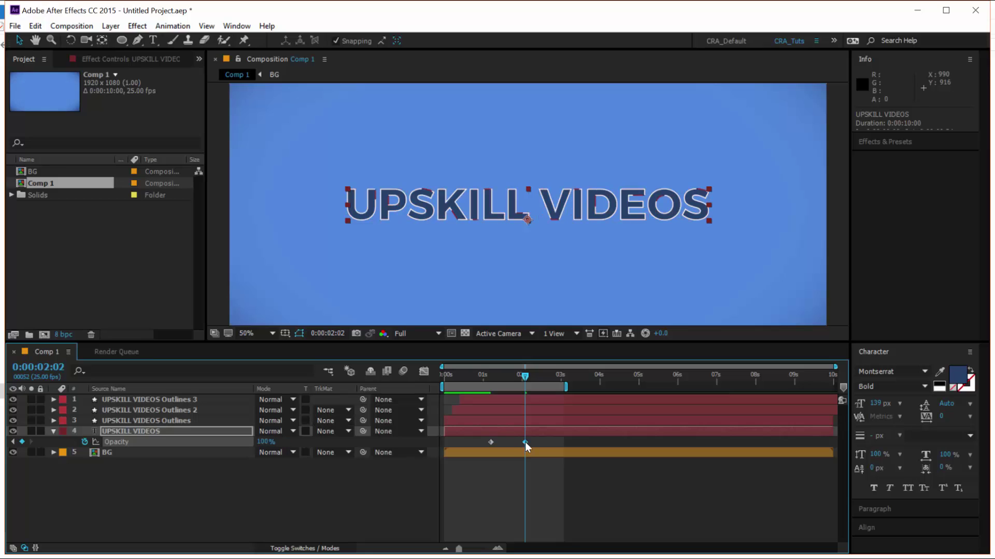
# Apply Easy Ease to both Opacity keyframes.
pyautogui.click(532, 441)
pyautogui.moveTo(532, 439); pyautogui.dragTo(474, 441)
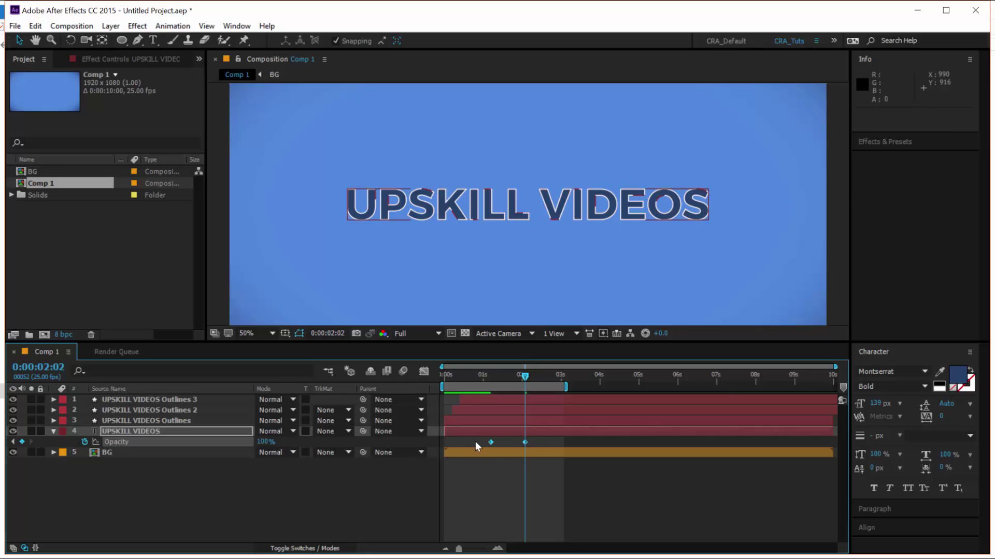
pyautogui.rightClick(523, 441)
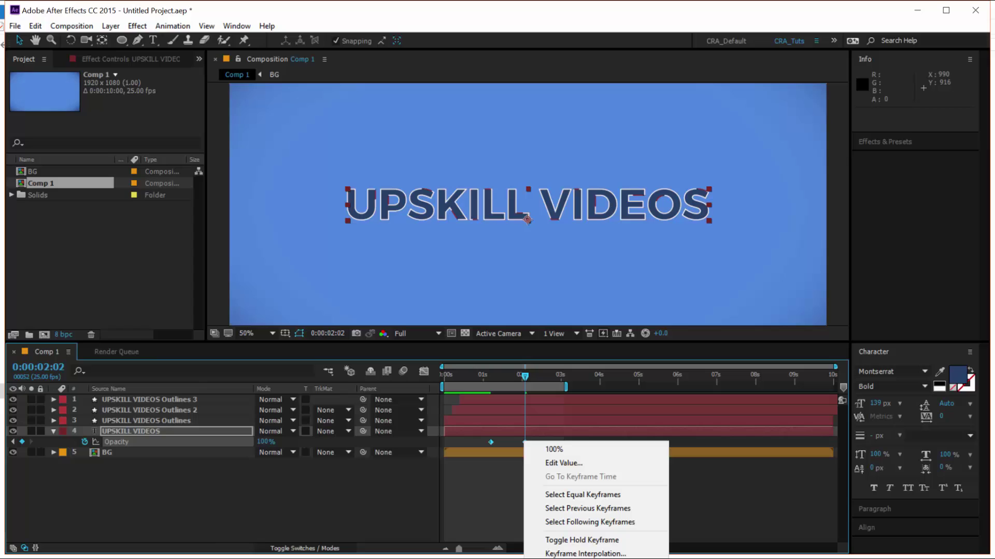
pyautogui.click(376, 511)
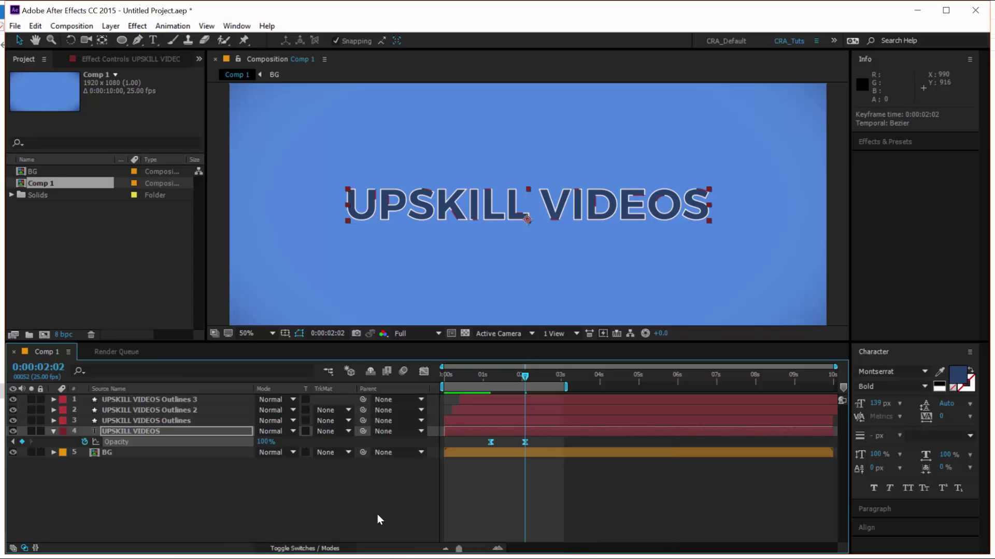
pyautogui.click(497, 503)
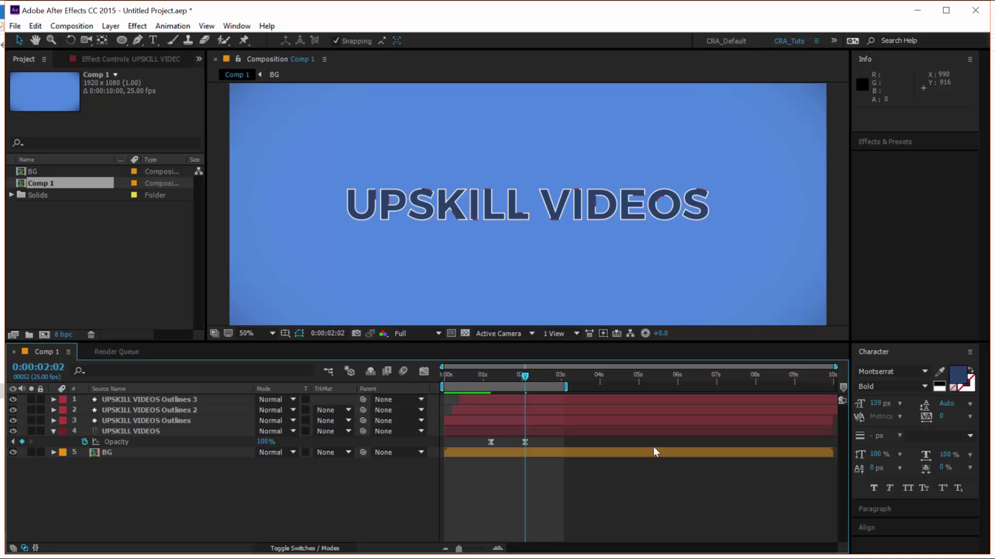
# Preview the fade, change the end Opacity keyframe at 0:00:02:02 to 50%, and return to the start.
pyautogui.press('space')
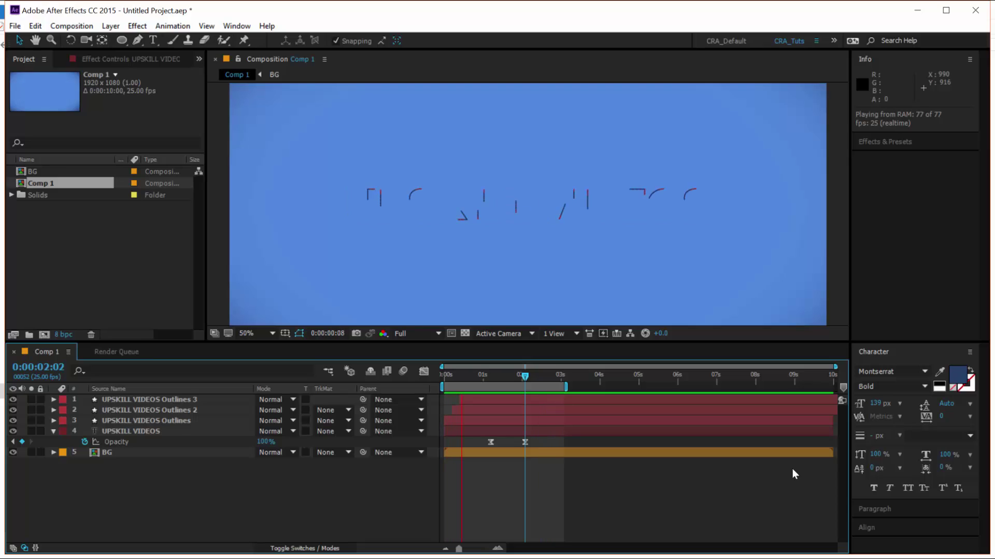
pyautogui.press('space')
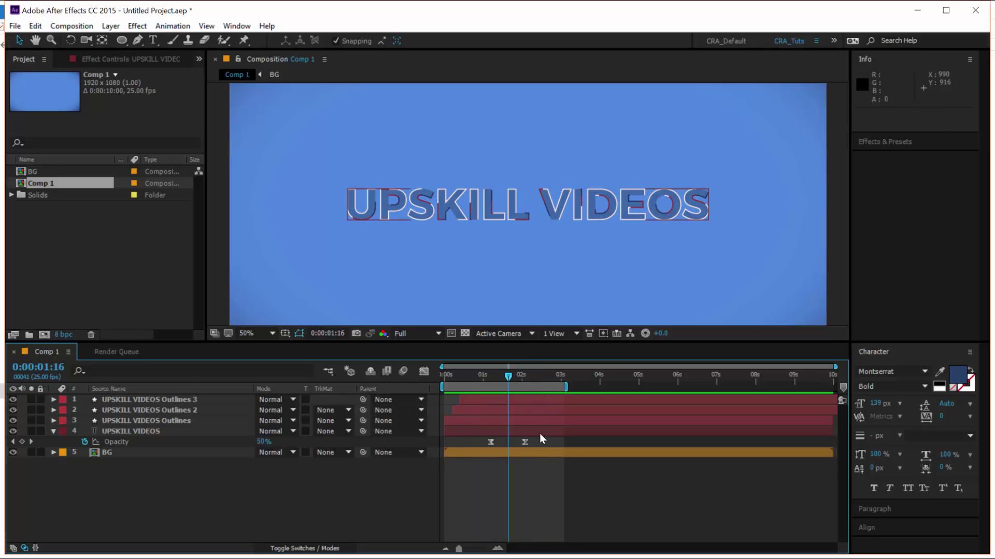
pyautogui.moveTo(509, 378); pyautogui.dragTo(524, 379)
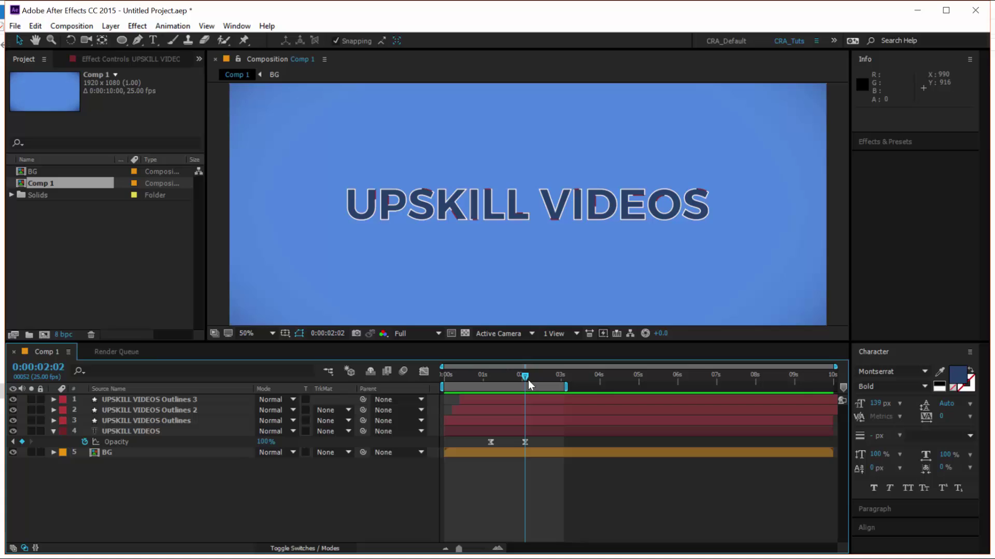
pyautogui.click(265, 442)
pyautogui.write('50')
pyautogui.press('Return')
pyautogui.click(576, 524)
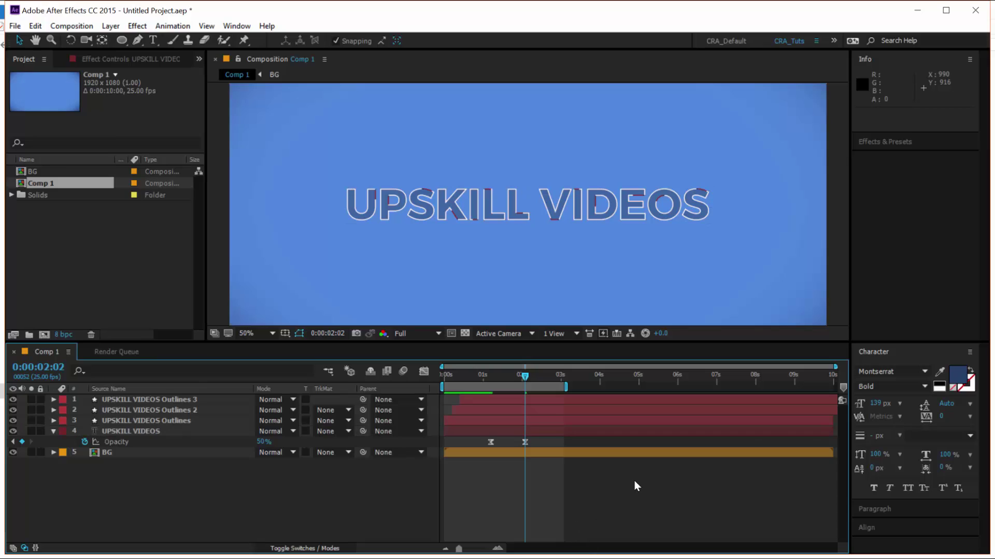
pyautogui.press('Home')
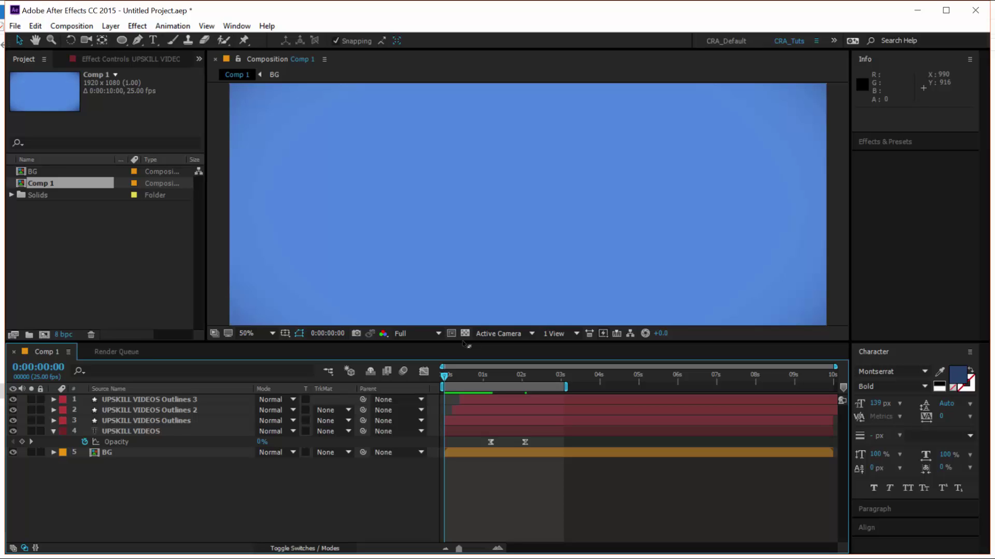
pyautogui.press('space')
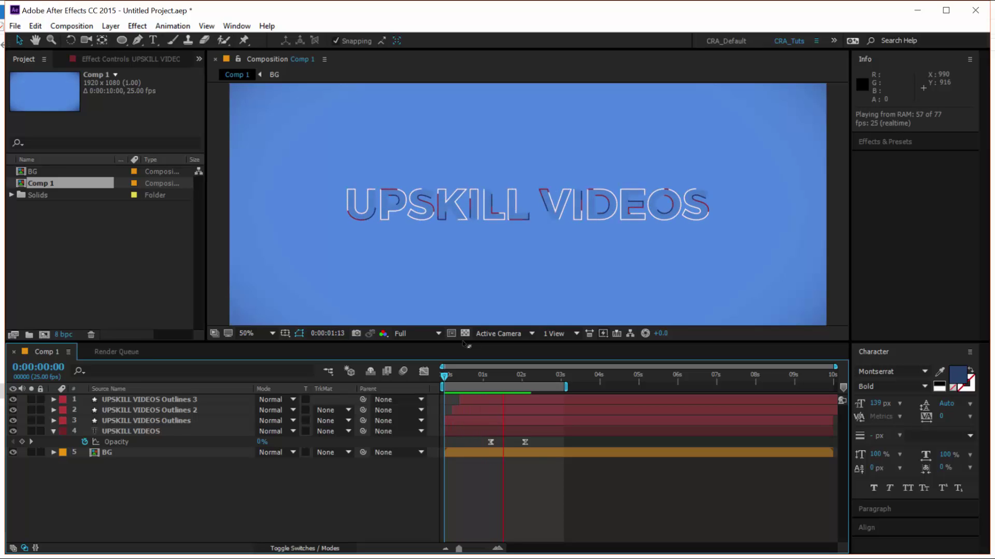